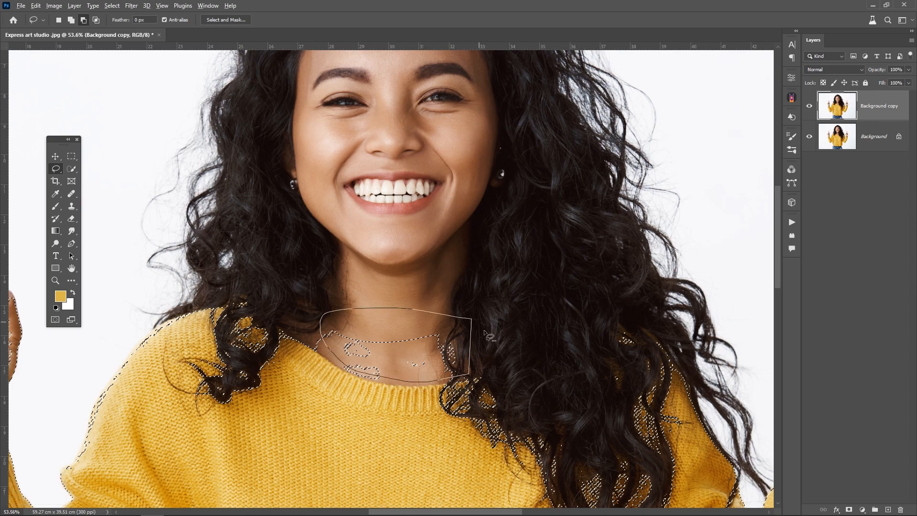
- Subtract the exposed neck skin from the sweater selection with the Quick Selection tool
scroll(355, 372, "up", 5)
left_click(71, 169)
mouse_move(276, 306)
left_mouse_down()
mouse_move(261, 288)
mouse_move(370, 367)
mouse_move(466, 391)
left_mouse_up()
scroll(497, 331, "down", 8)
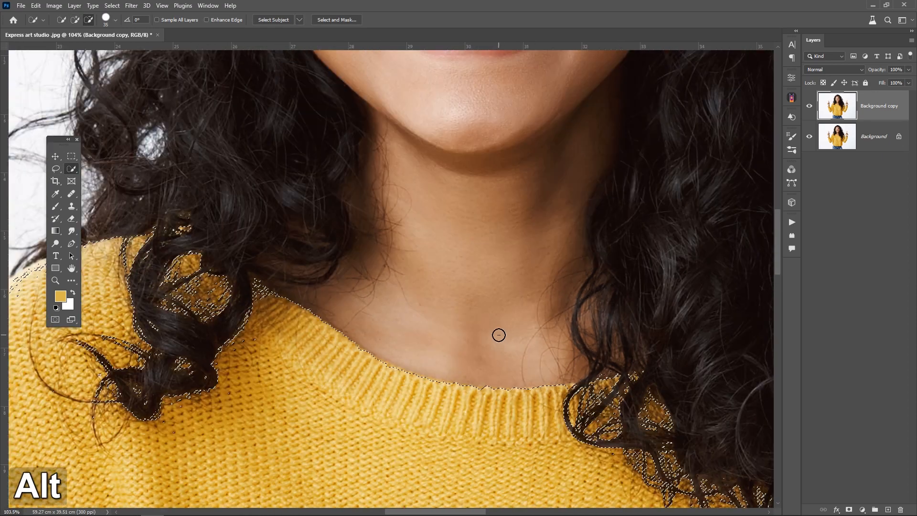
- Remove the skin of the left wrist inside the cuff from the sweater selection
right_click(55, 168)
left_click(119, 167)
mouse_move(268, 174)
left_mouse_down()
mouse_move(194, 338)
mouse_move(254, 195)
left_mouse_up()
scroll(250, 300, "up", 8)
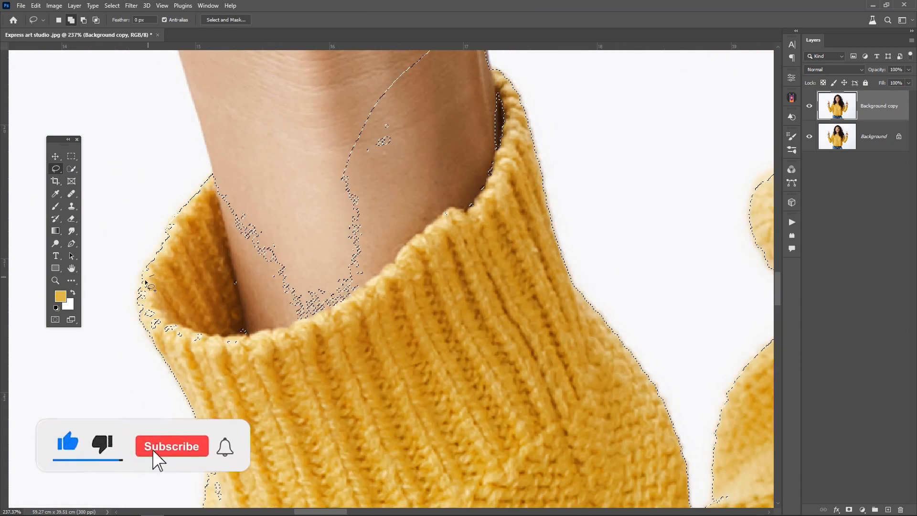
mouse_move(147, 278)
left_mouse_down()
mouse_move(246, 347)
mouse_move(229, 292)
mouse_move(232, 268)
left_mouse_up()
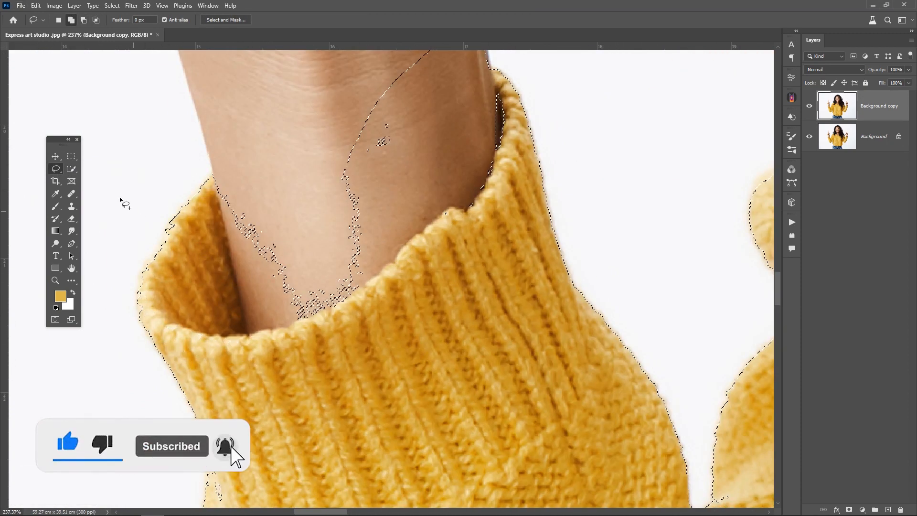
left_click(71, 169)
left_click_drag(368, 227, 258, 205)
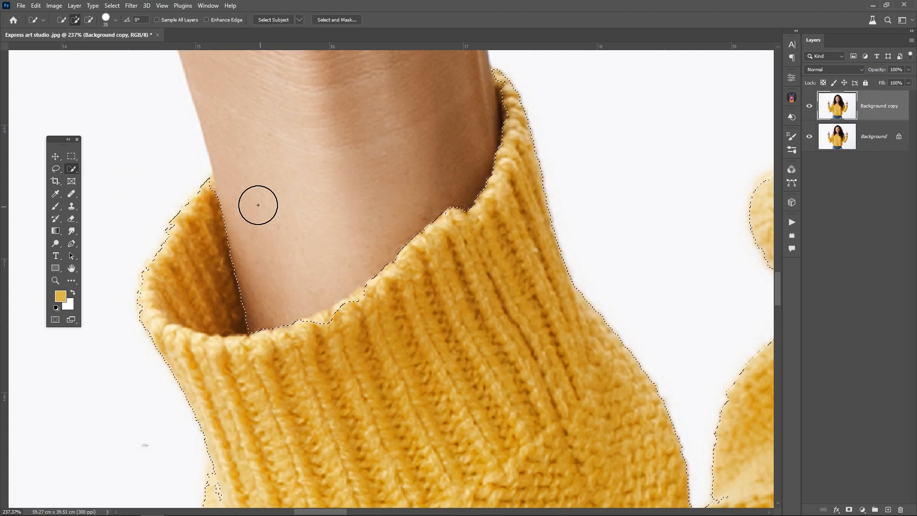
- Remove the right wrist skin from the selection along the inside of the sweater cuff
scroll(261, 204, "down", 9)
scroll(587, 153, "up", 4)
scroll(578, 143, "up", 3)
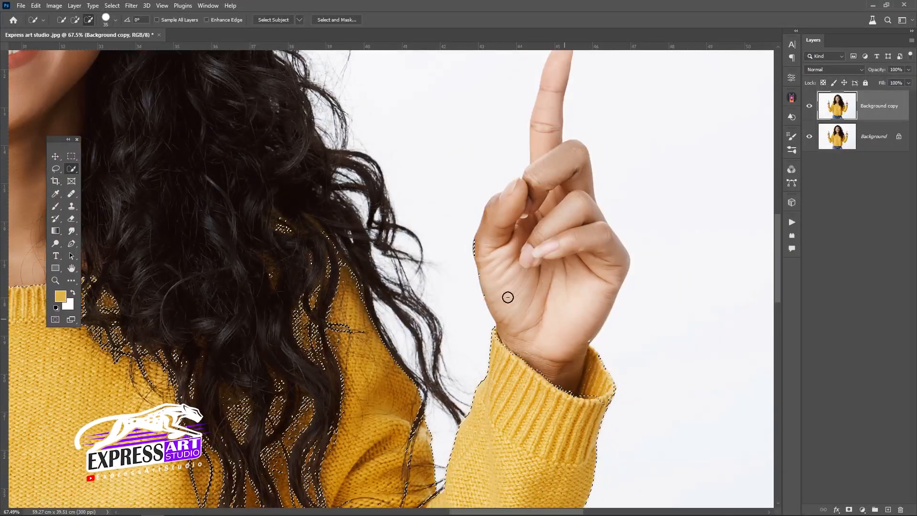
scroll(608, 382, "up", 5)
mouse_move(541, 393)
left_mouse_down()
mouse_move(500, 316)
mouse_move(556, 328)
mouse_move(569, 314)
mouse_move(529, 416)
left_mouse_up()
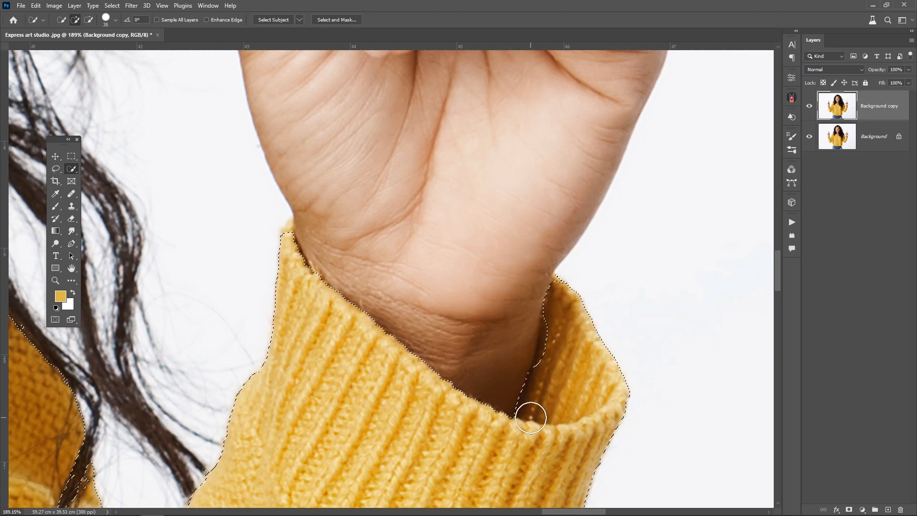
scroll(408, 329, "down", 5)
scroll(430, 336, "up", 8)
left_click_drag(434, 319, 430, 358)
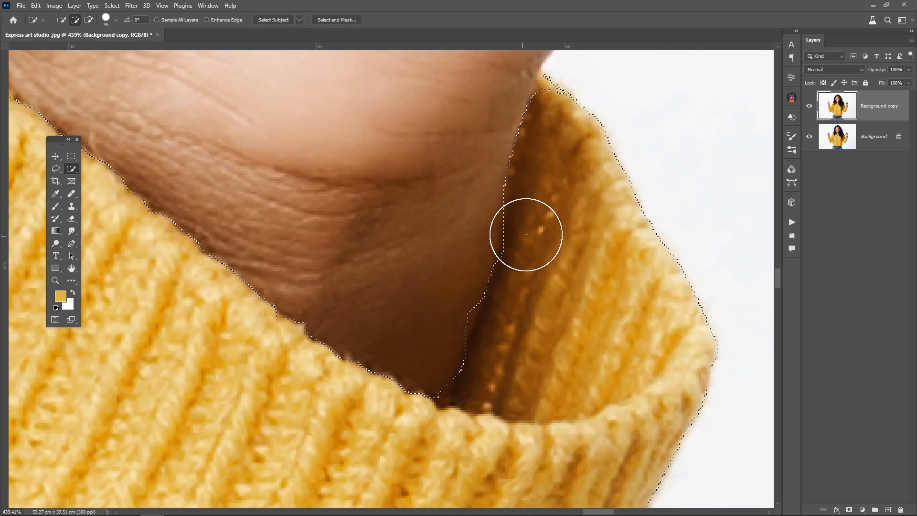
- Inspect the sweater selection edges across the whole image
scroll(526, 234, "down", 8)
scroll(344, 305, "down", 3)
scroll(324, 331, "left", 5)
scroll(310, 320, "down", 2)
scroll(281, 316, "left", 1)
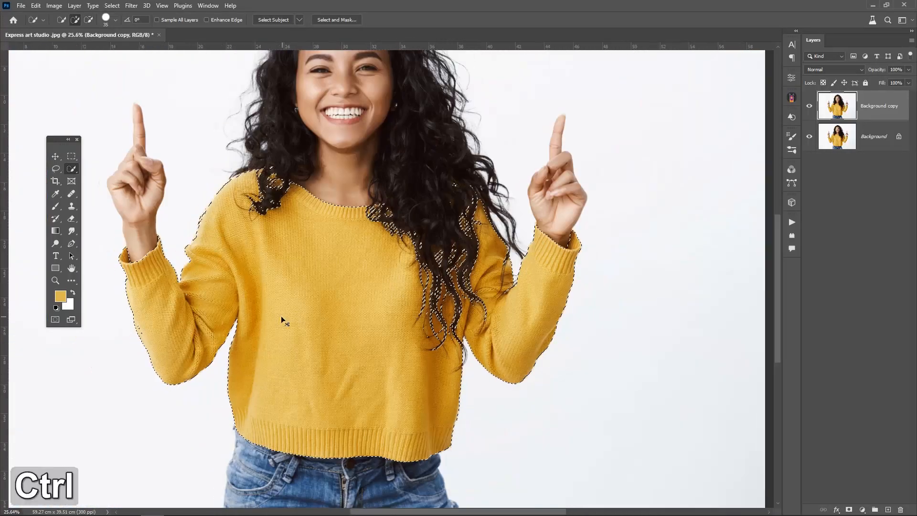
scroll(279, 308, "up", 6)
scroll(418, 388, "down", 2)
scroll(483, 274, "down", 5)
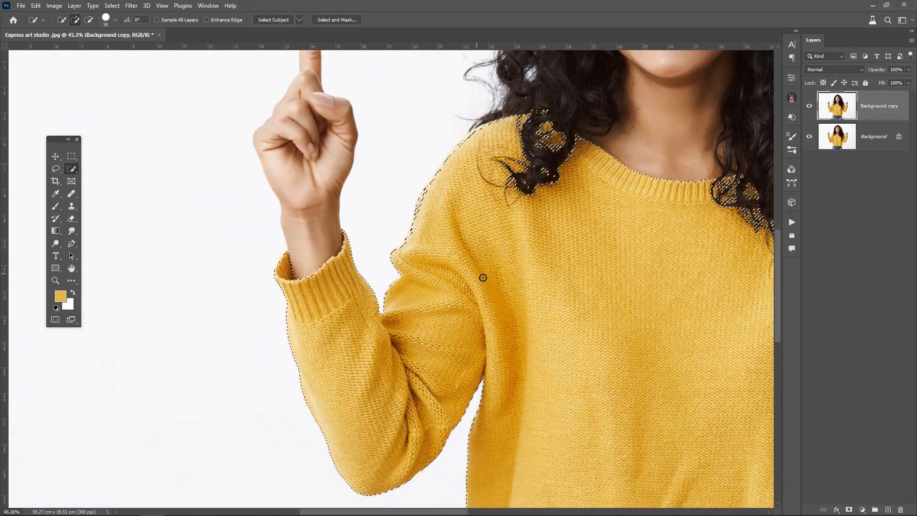
scroll(487, 305, "right", 3)
scroll(482, 304, "down", 2)
scroll(475, 302, "up", 3)
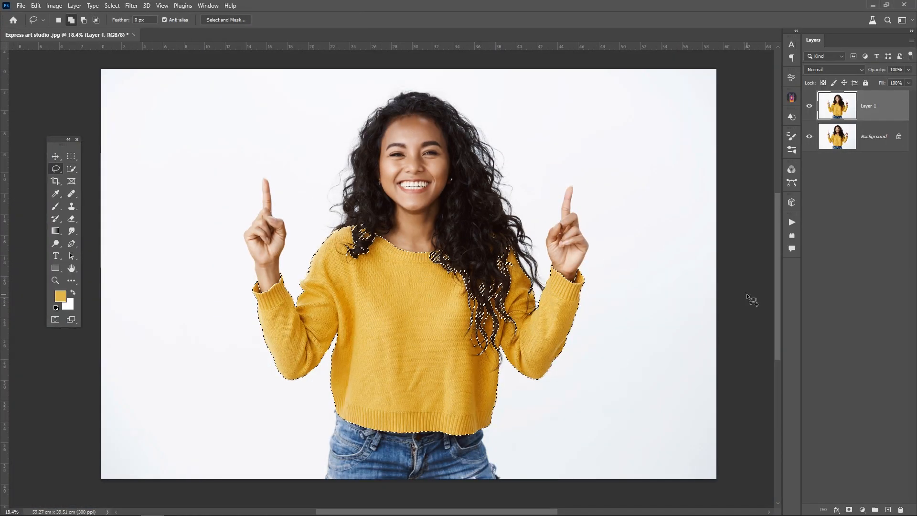
- Switch the layer thumbnails to medium size and add a layer mask to Layer 1 from the sweater selection
right_click(834, 275)
left_click(830, 288)
right_click(830, 290)
left_click(832, 309)
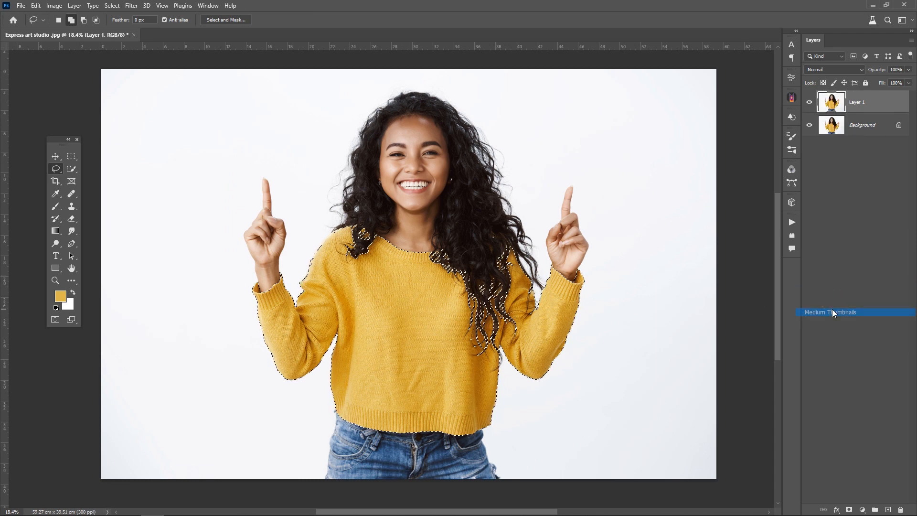
left_click(849, 509)
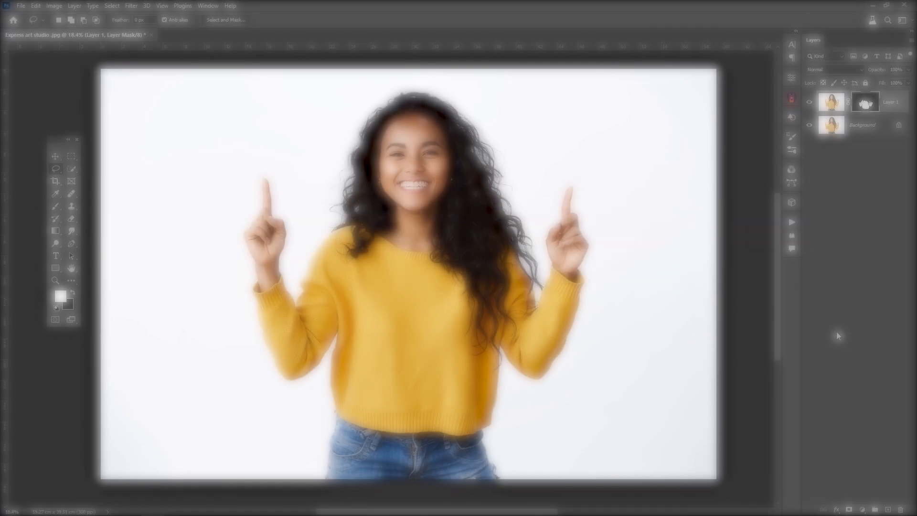
- Add a clipped Hue/Saturation adjustment with Hue -145 and Saturation -22 to turn the sweater purple
left_click(863, 510)
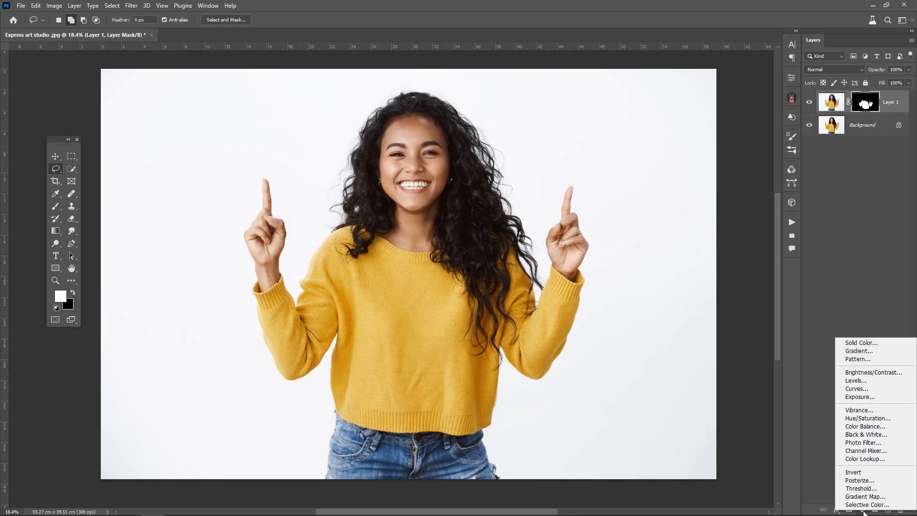
left_click(861, 419)
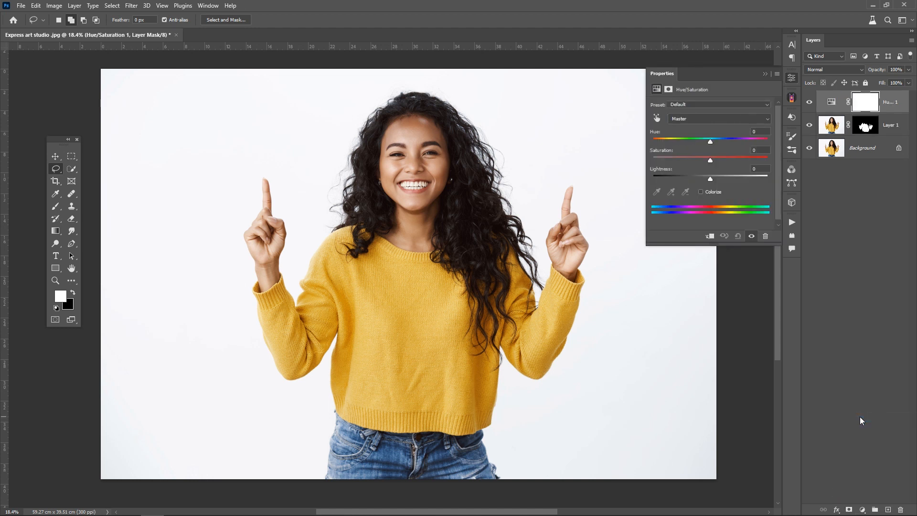
left_click(711, 237)
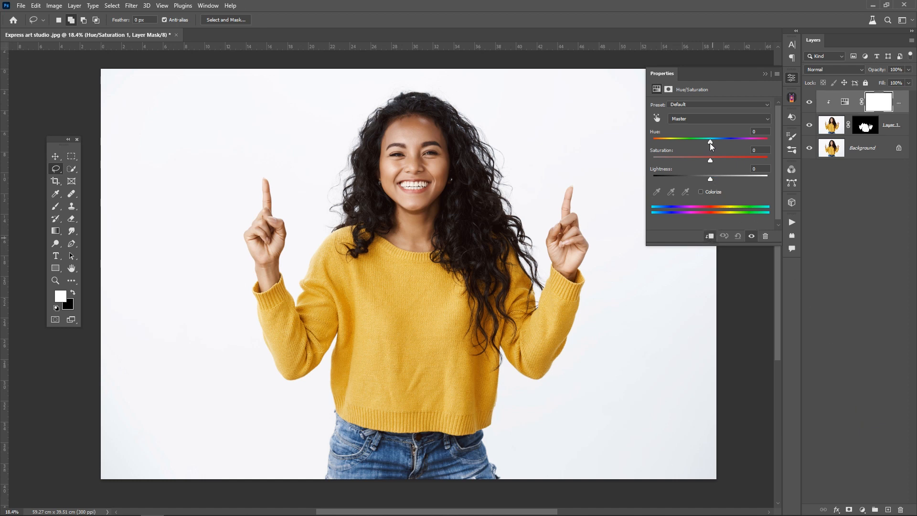
left_click_drag(710, 142, 661, 146)
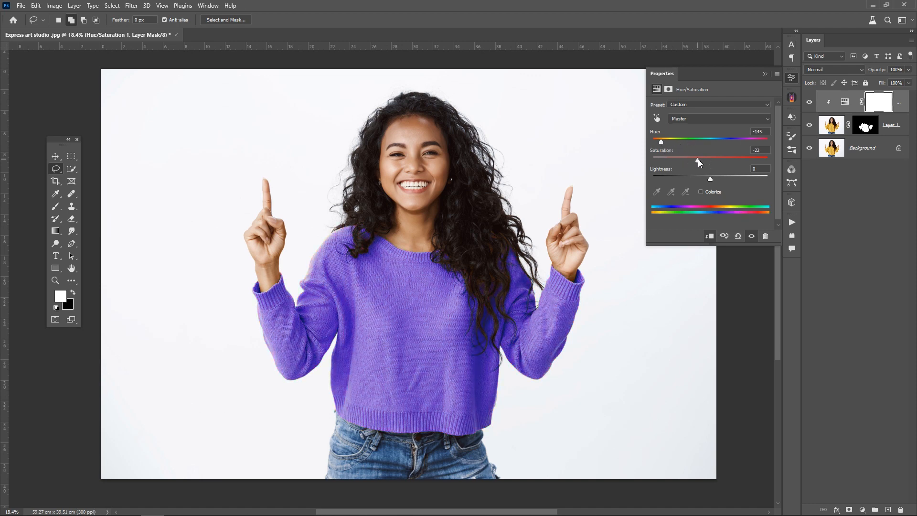
mouse_move(710, 177)
left_mouse_down()
mouse_move(730, 177)
mouse_move(694, 178)
mouse_move(710, 177)
left_mouse_up()
left_click(764, 73)
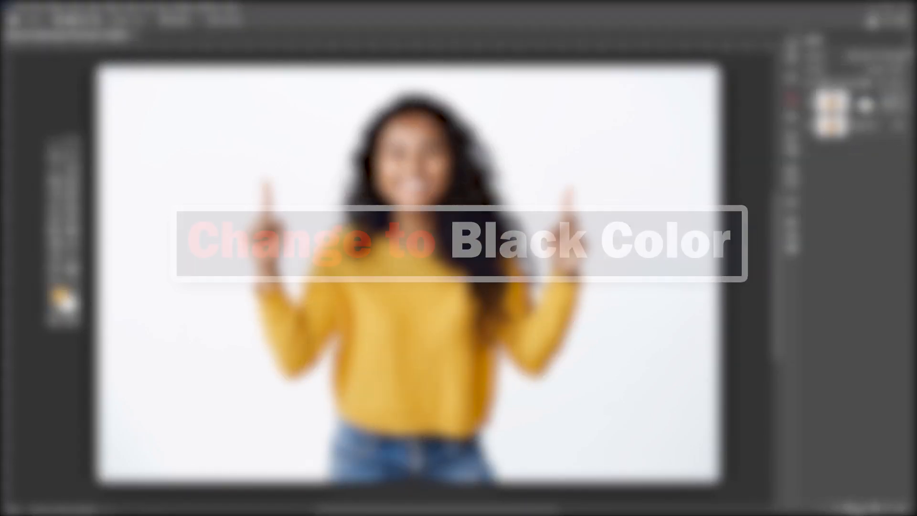
- Add a clipped Hue/Saturation adjustment with Saturation -100 and Lightness -72 to turn the sweater black
left_click(861, 510)
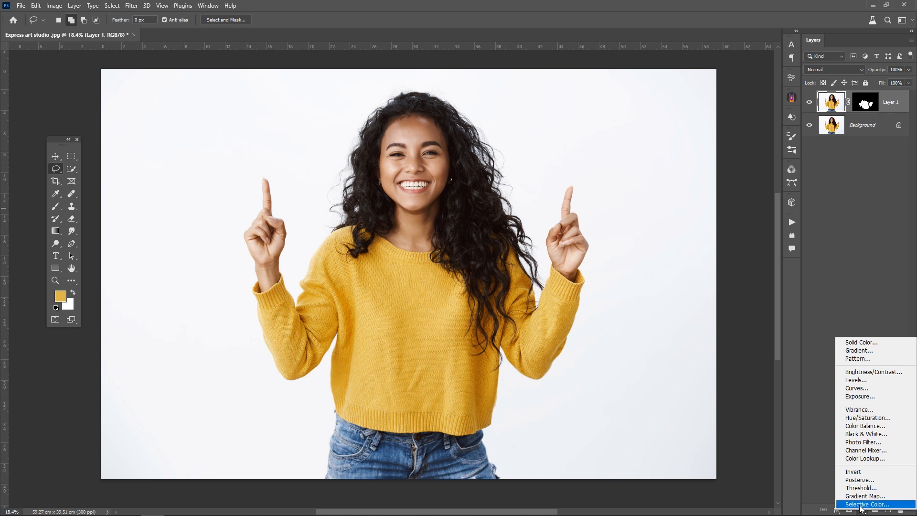
left_click(853, 418)
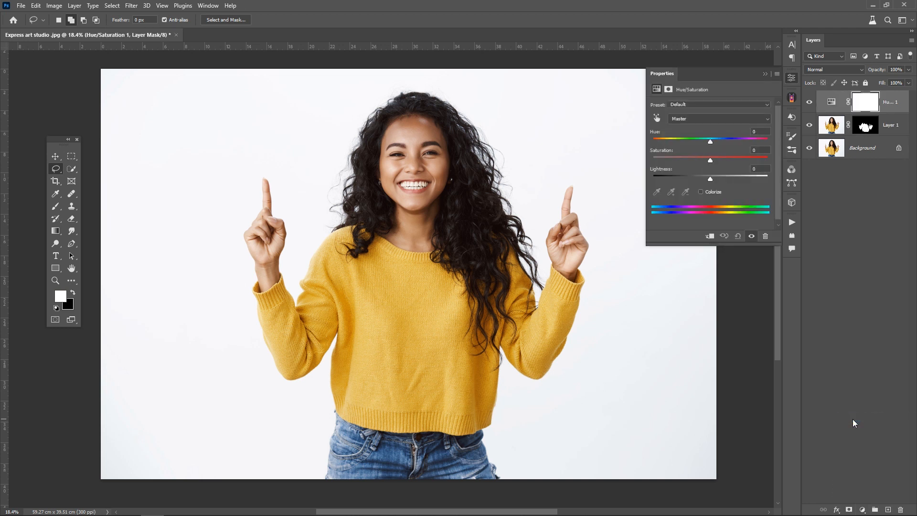
left_click(711, 237)
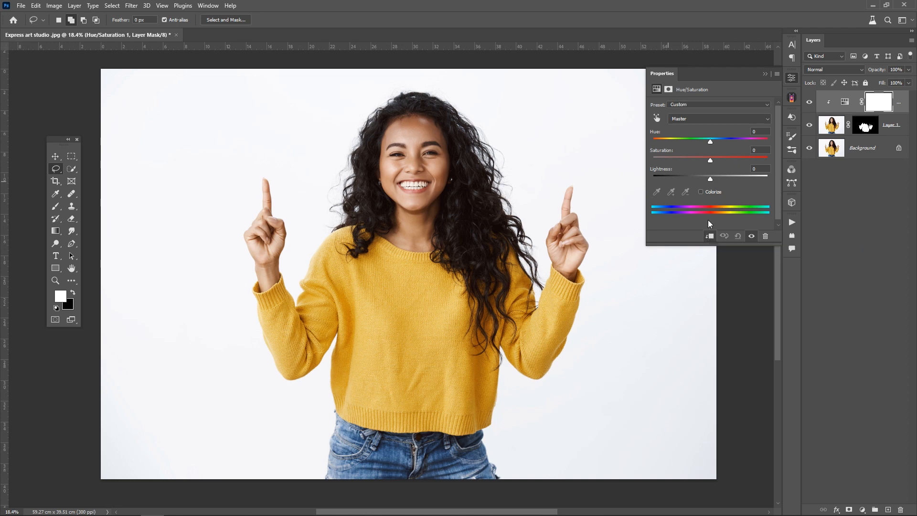
left_click_drag(686, 159, 644, 159)
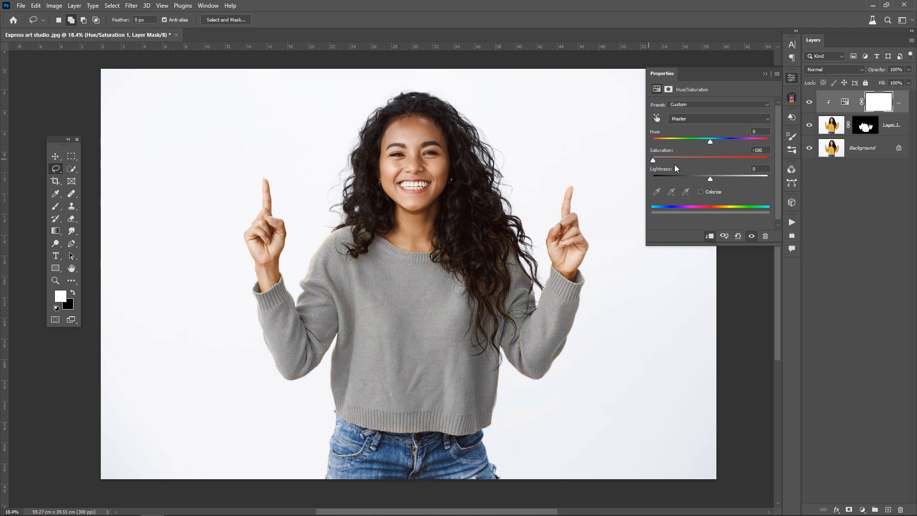
left_click_drag(709, 180, 671, 182)
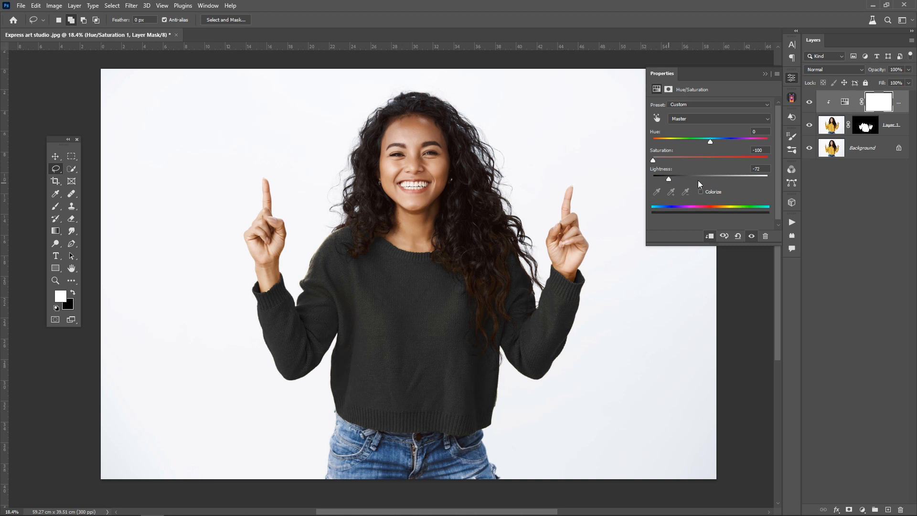
- Add a clipped Curves adjustment and lift the sweater's dark tones by dragging on it with the targeted adjustment tool
left_click(860, 508)
left_click(847, 387)
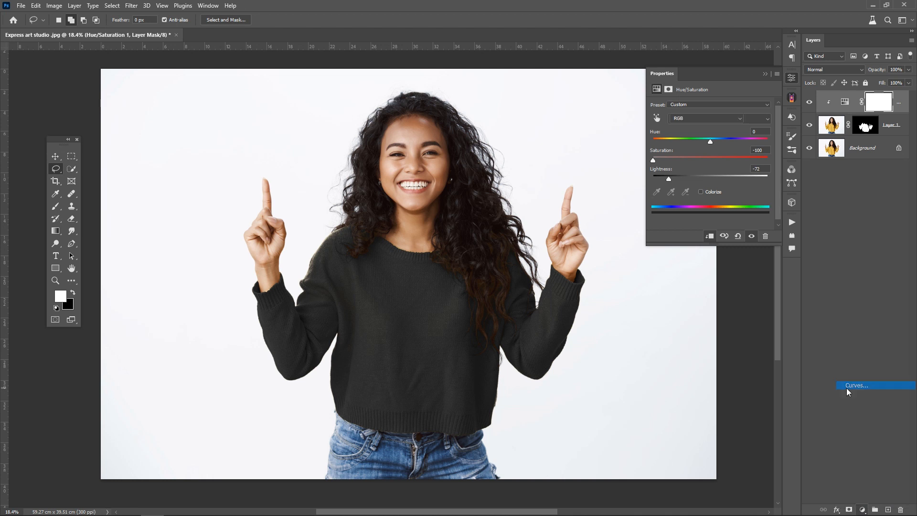
left_click(710, 235)
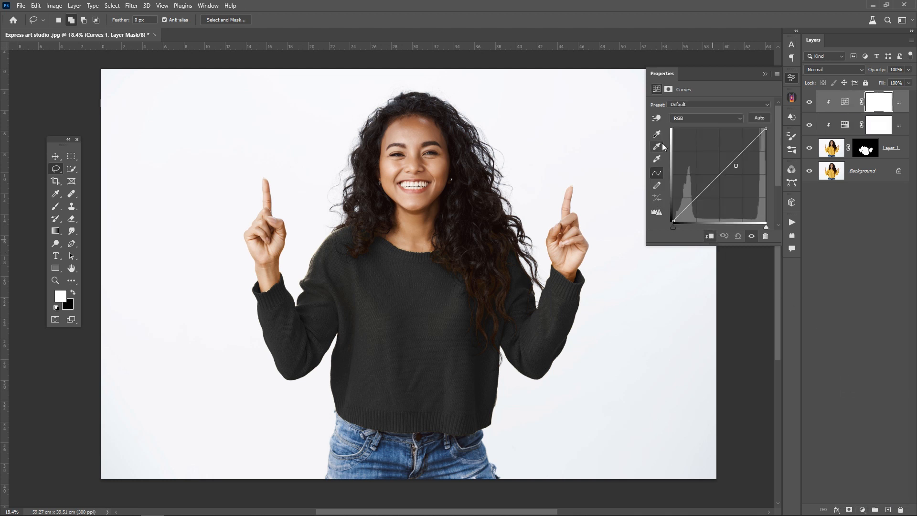
left_click(656, 120)
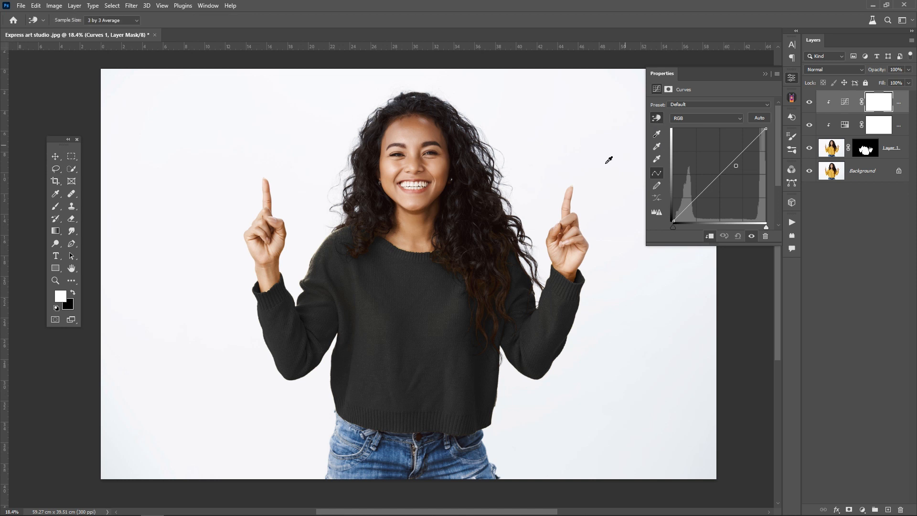
left_click_drag(457, 304, 457, 287)
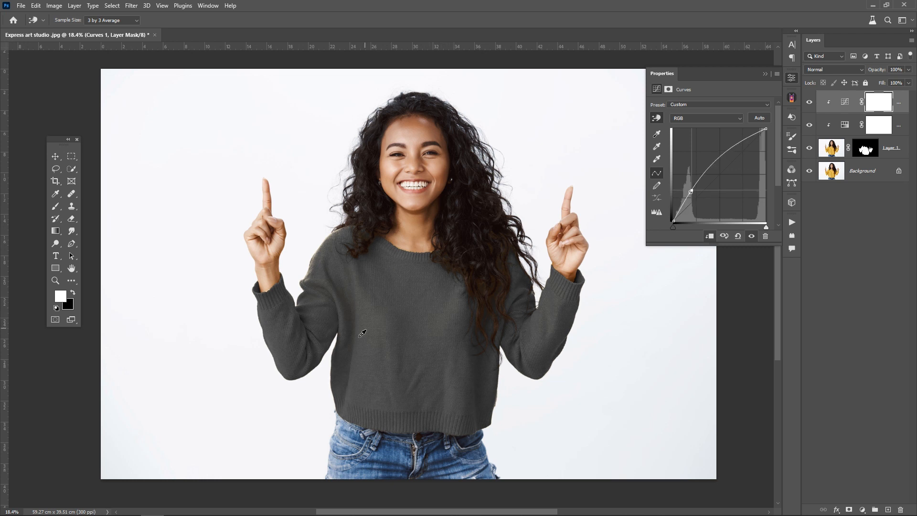
left_click_drag(347, 359, 345, 377)
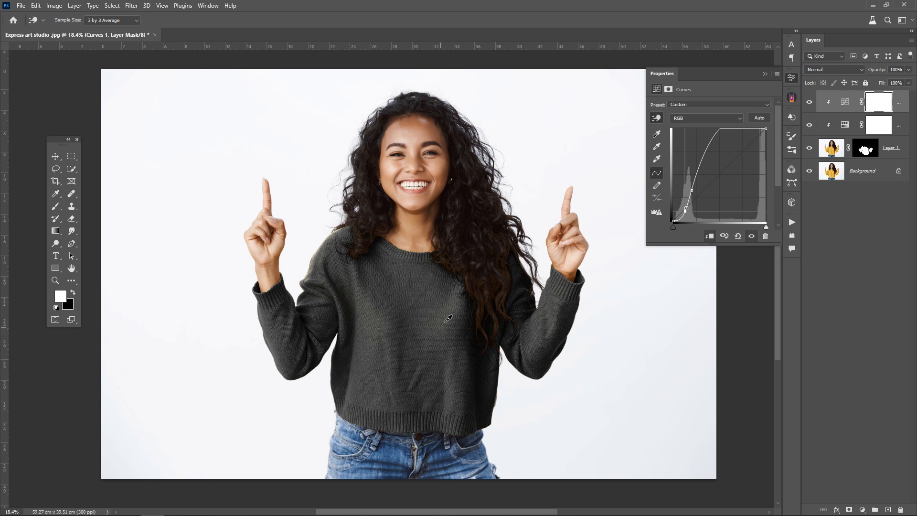
left_click_drag(453, 309, 454, 315)
left_click_drag(481, 379, 481, 384)
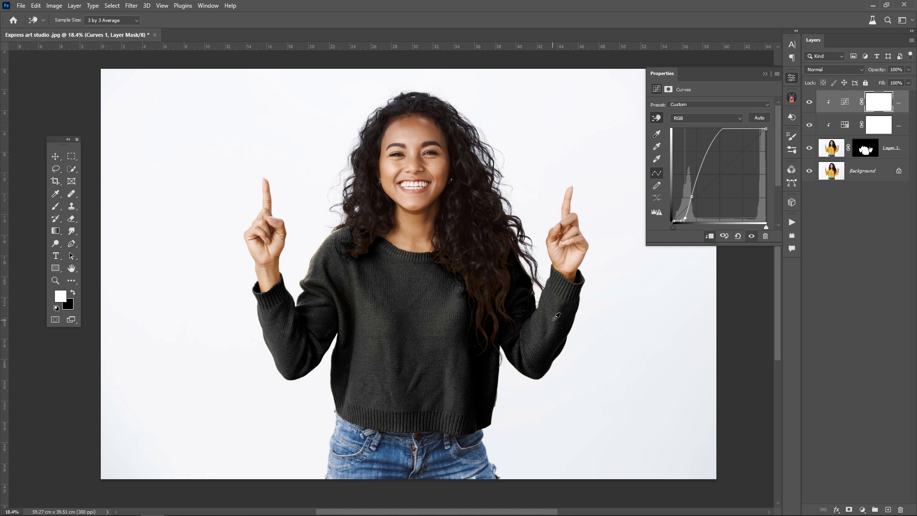
left_click_drag(556, 317, 555, 327)
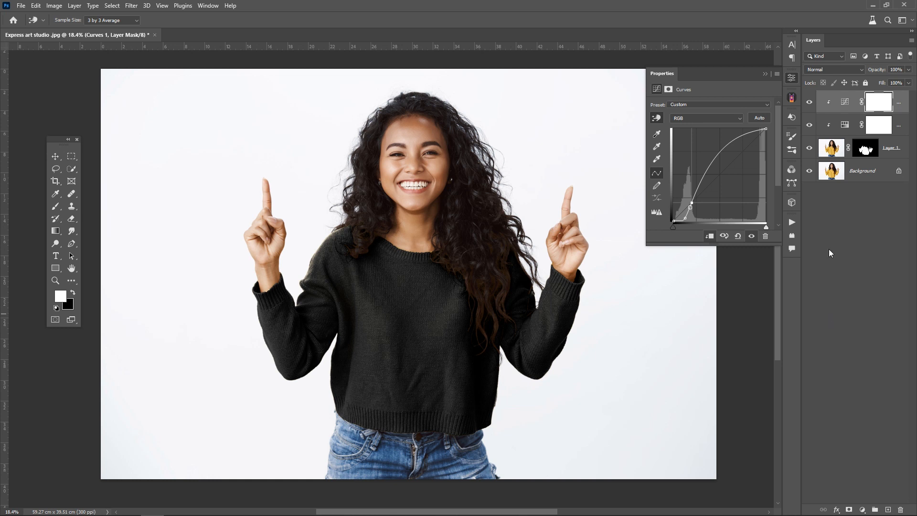
- Toggle the adjustment layers' visibility to compare the sweater before and after
left_click(809, 110)
left_click(809, 110)
left_click(809, 125)
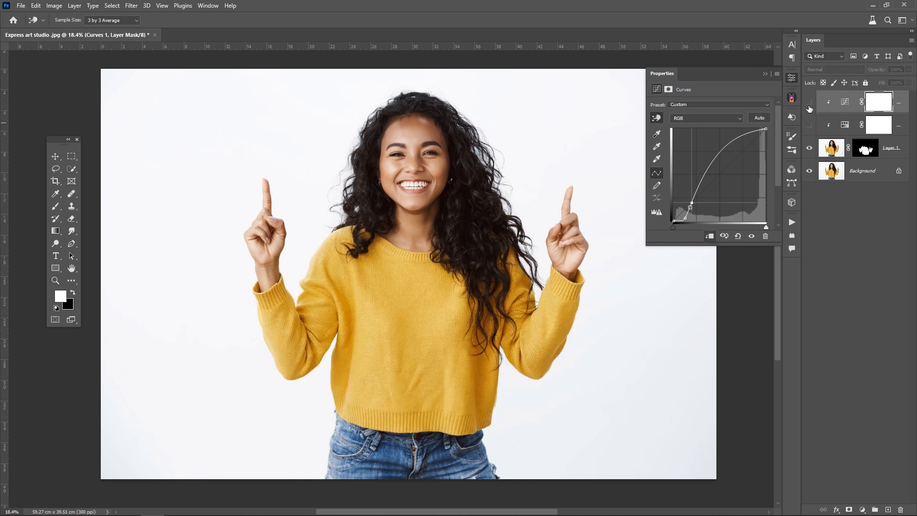
left_click(809, 127)
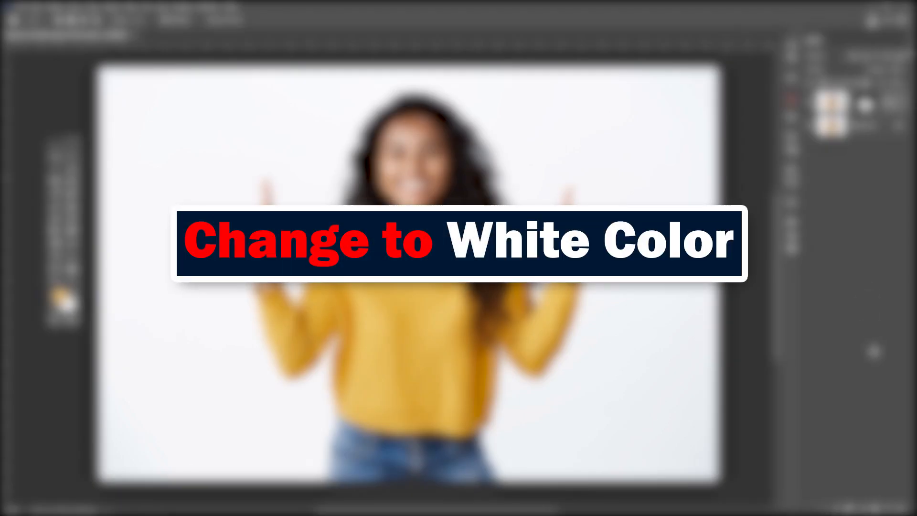
- Add a clipped Hue/Saturation adjustment with Saturation -100 and Lightness +63 to turn the sweater white
left_click(863, 510)
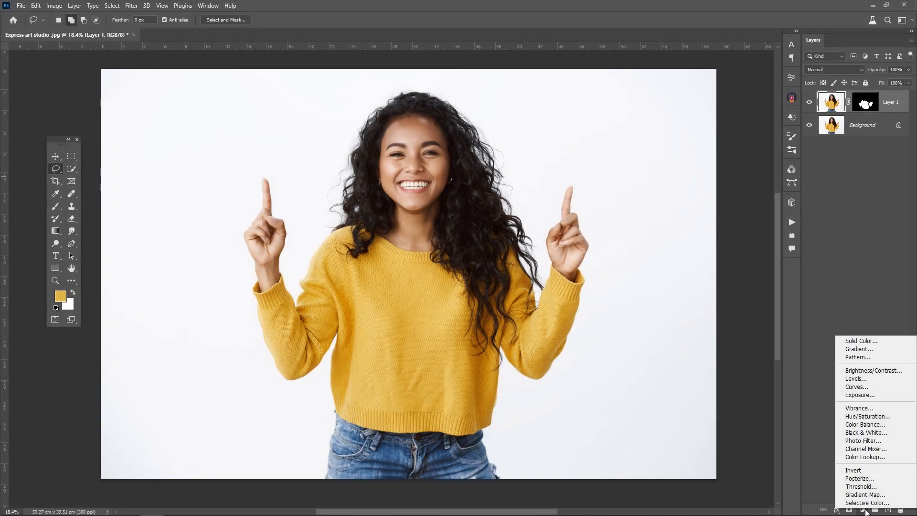
left_click(862, 416)
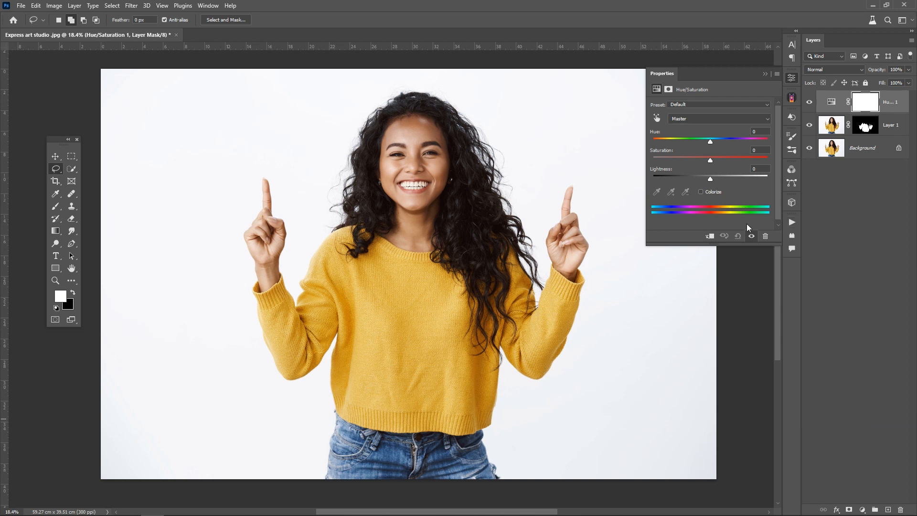
left_click(709, 236)
left_click_drag(713, 162, 645, 158)
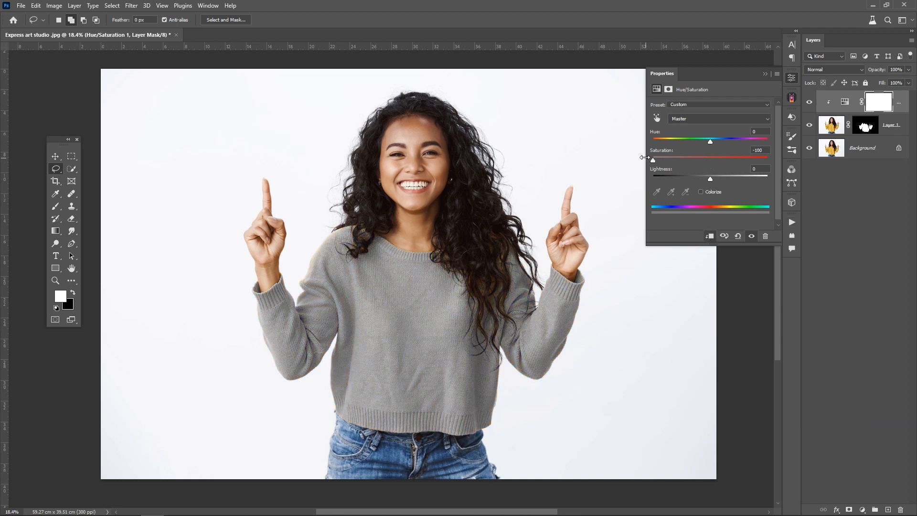
left_click_drag(709, 177, 748, 181)
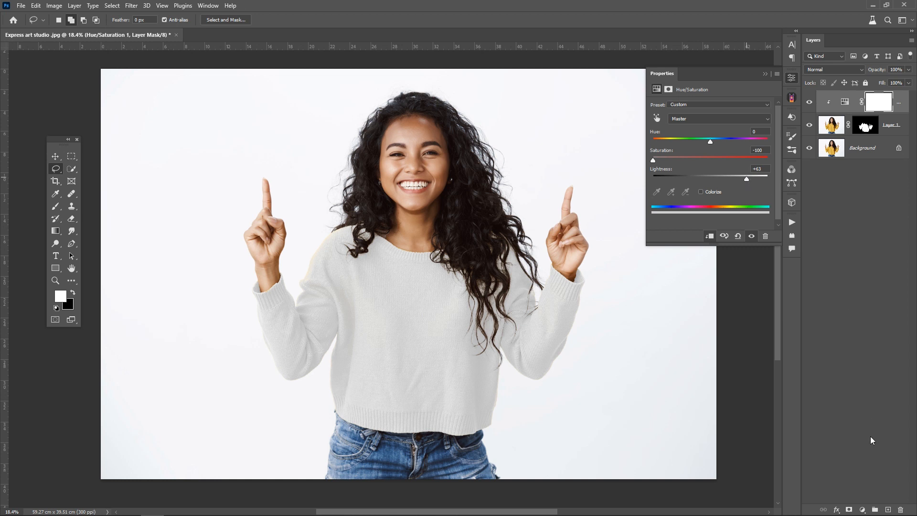
- Add a clipped Curves adjustment and boost the white sweater's contrast by dragging on it with the targeted adjustment tool
left_click(863, 509)
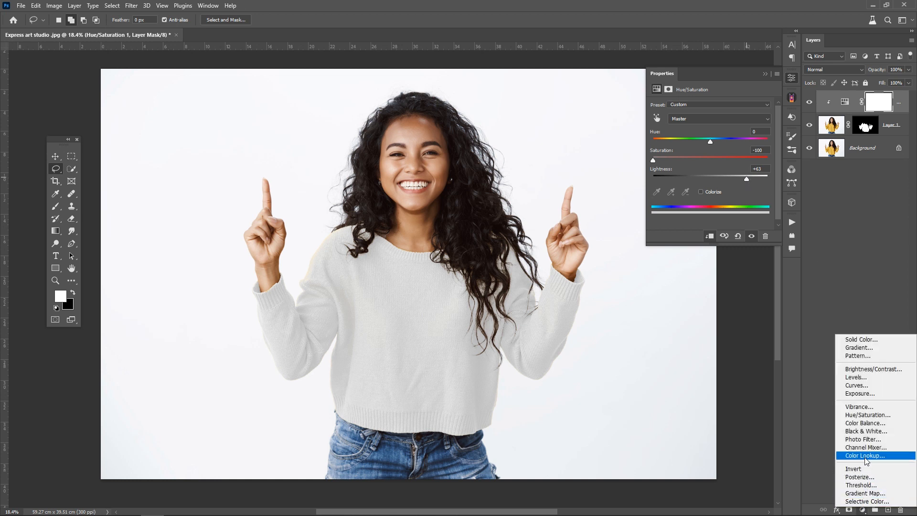
left_click(855, 386)
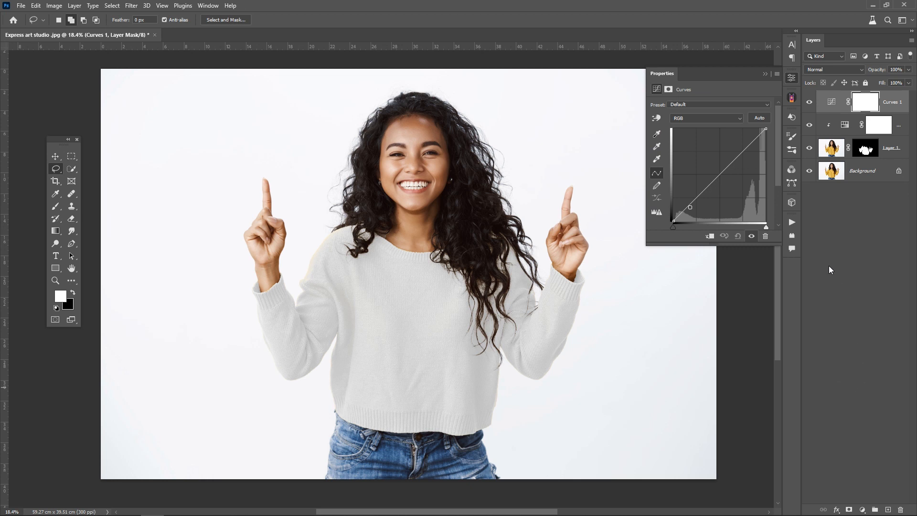
left_click(710, 236)
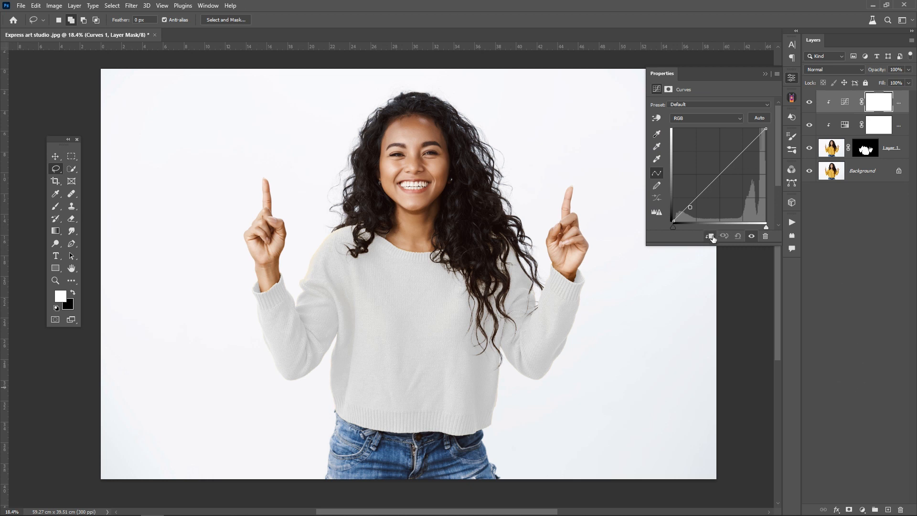
left_click(657, 118)
left_click(658, 134)
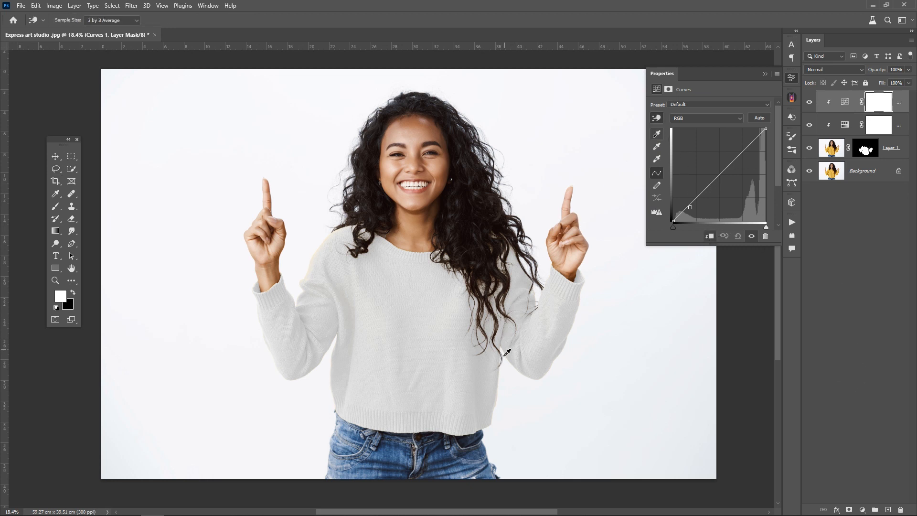
left_click_drag(487, 379, 486, 416)
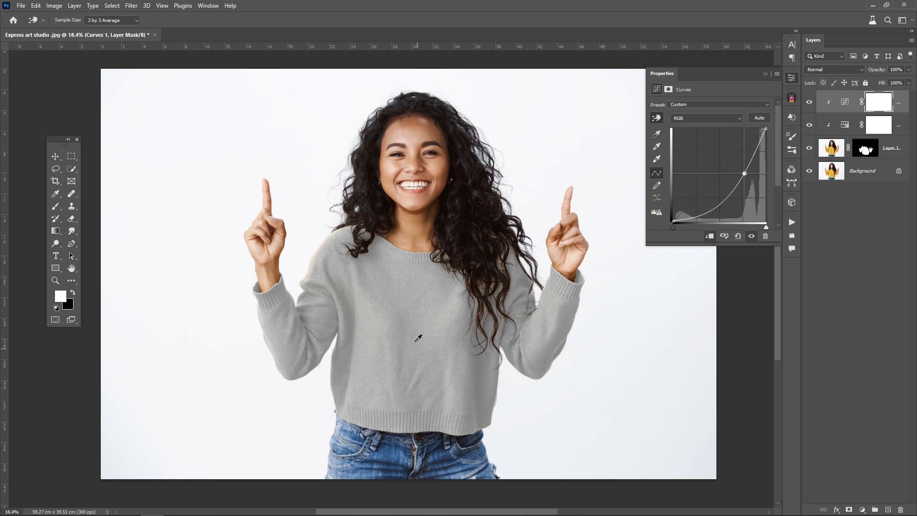
left_click_drag(448, 308, 451, 289)
left_click_drag(489, 366, 480, 358)
left_click_drag(345, 300, 374, 268)
left_click_drag(473, 366, 475, 359)
left_click_drag(351, 319, 351, 317)
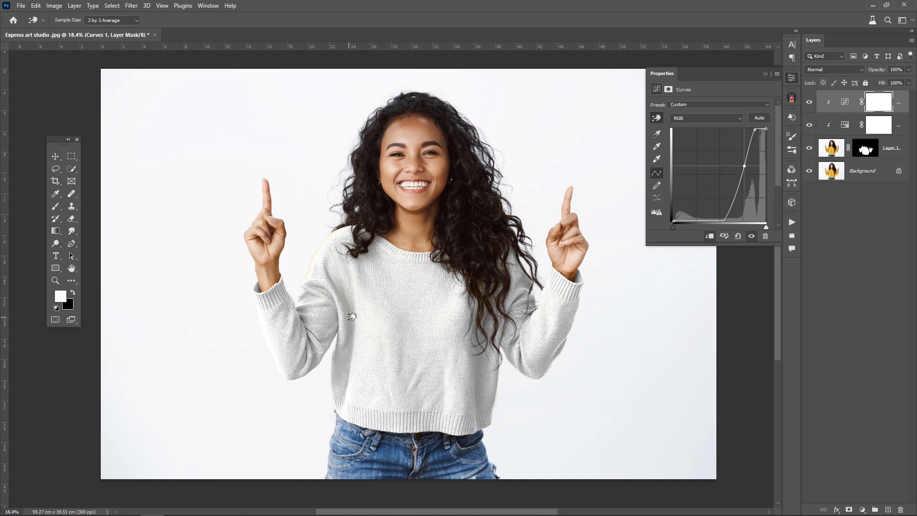
- Toggle the top adjustment layers' visibility to compare the white sweater before and after
left_click(810, 104)
left_click(810, 103)
left_click_drag(811, 104, 812, 123)
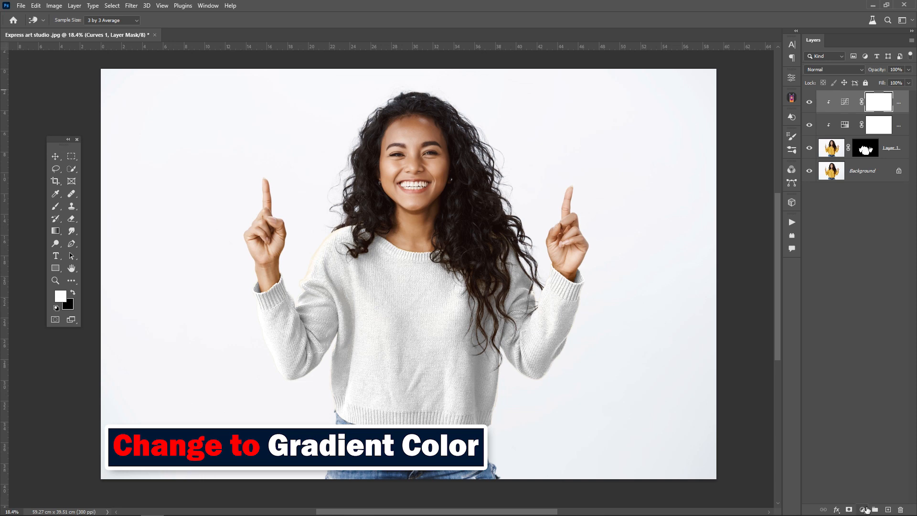
- Add a Gradient Fill layer using an orange-to-purple preset from the Reds group and clip it to the sweater
left_click(862, 510)
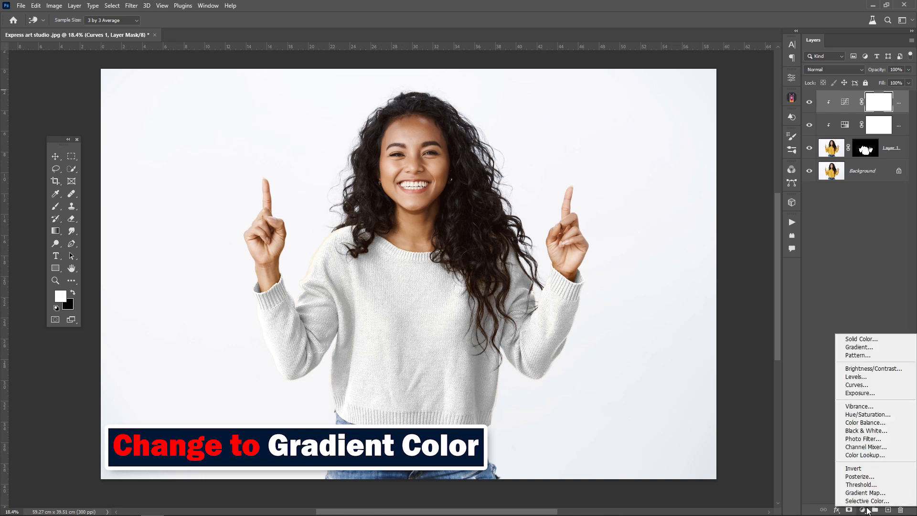
left_click(861, 348)
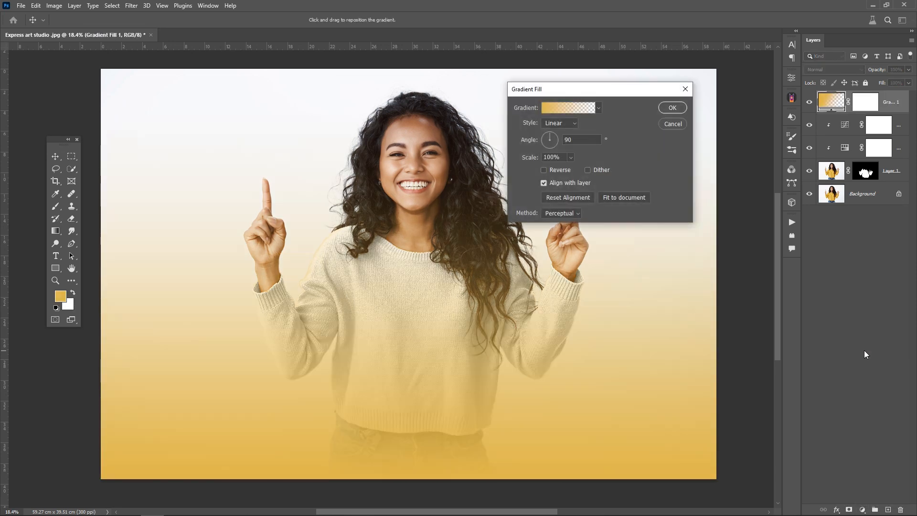
left_click(599, 108)
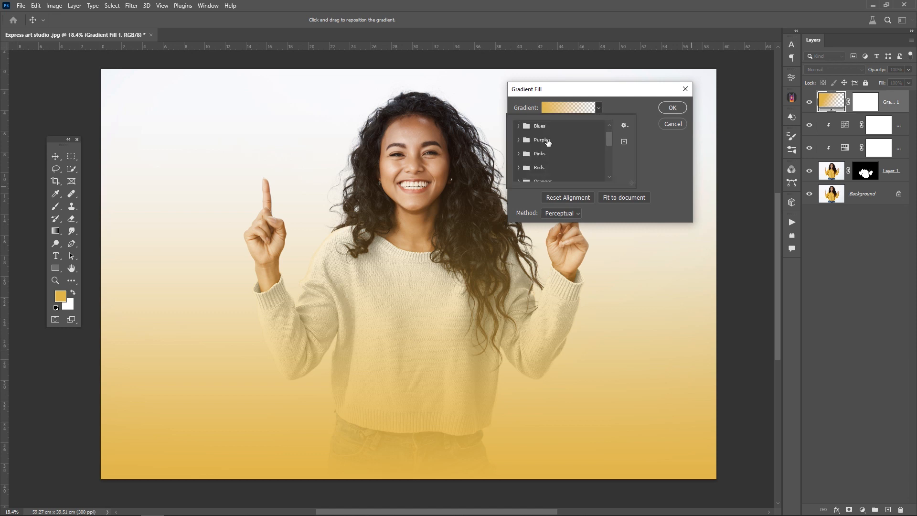
scroll(532, 157, "down", 1)
left_click(519, 160)
scroll(553, 164, "down", 1)
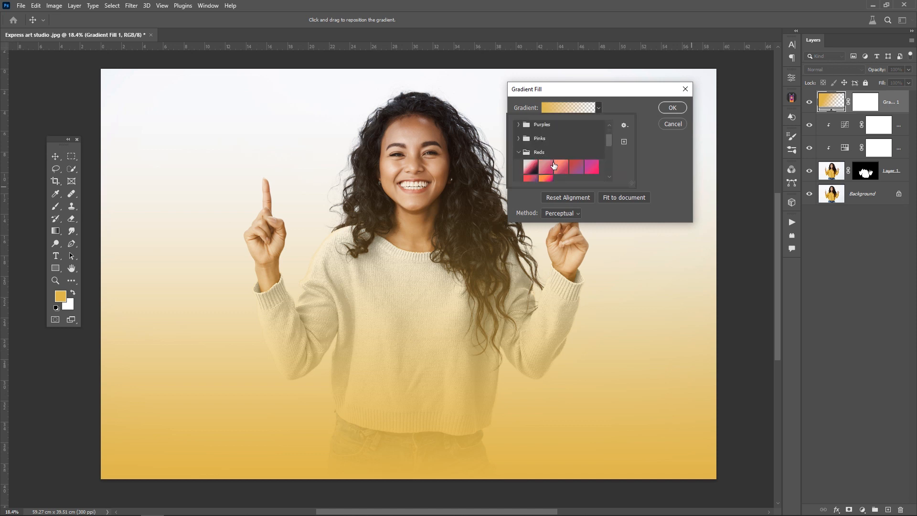
left_click(547, 177)
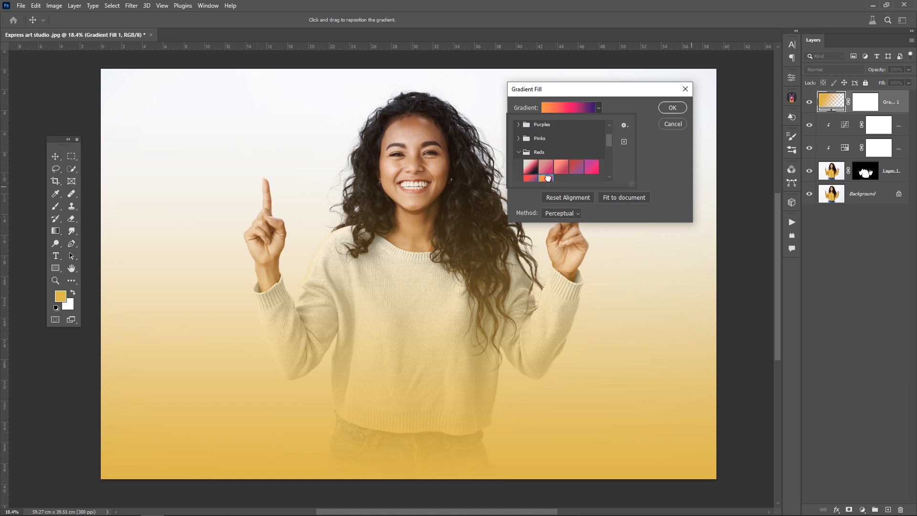
left_click(666, 109)
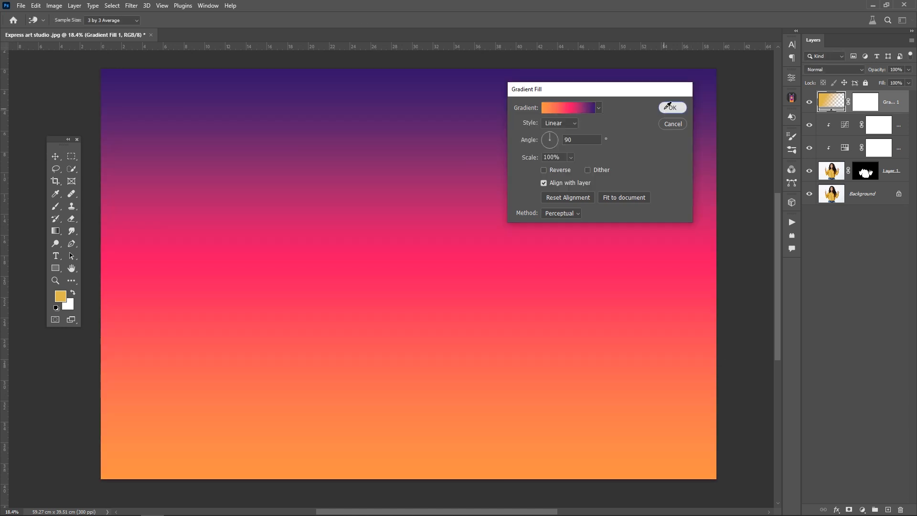
left_click(670, 108)
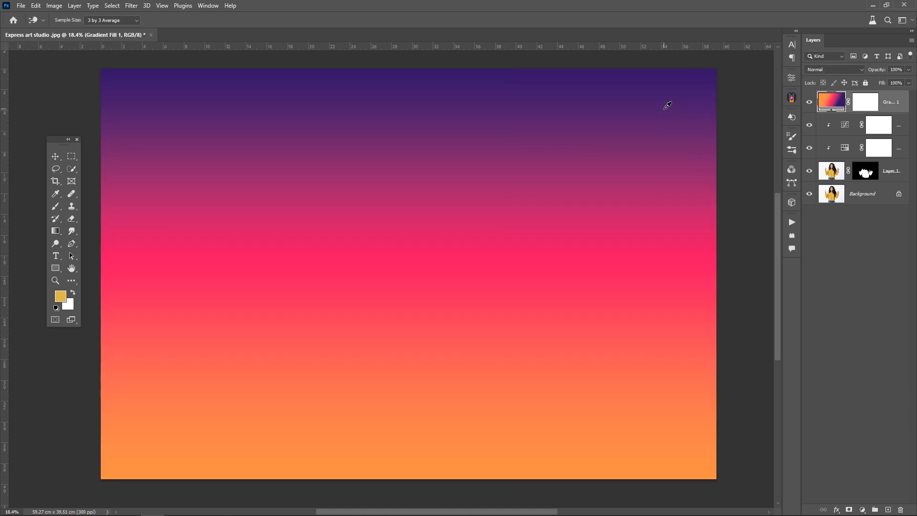
left_click(835, 110, "alt")
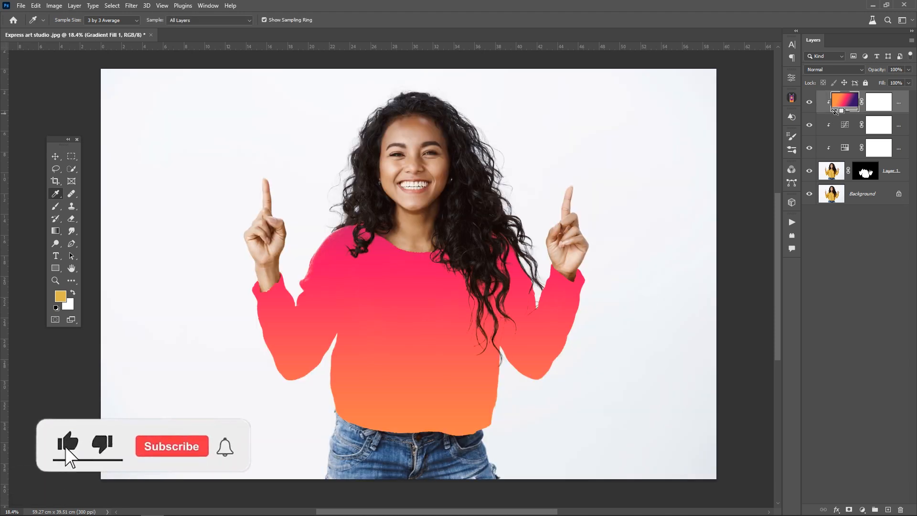
- Edit the gradient, moving its colour stops to locations 38 and 62, and reposition the gradient on the sweater
double_click(842, 106)
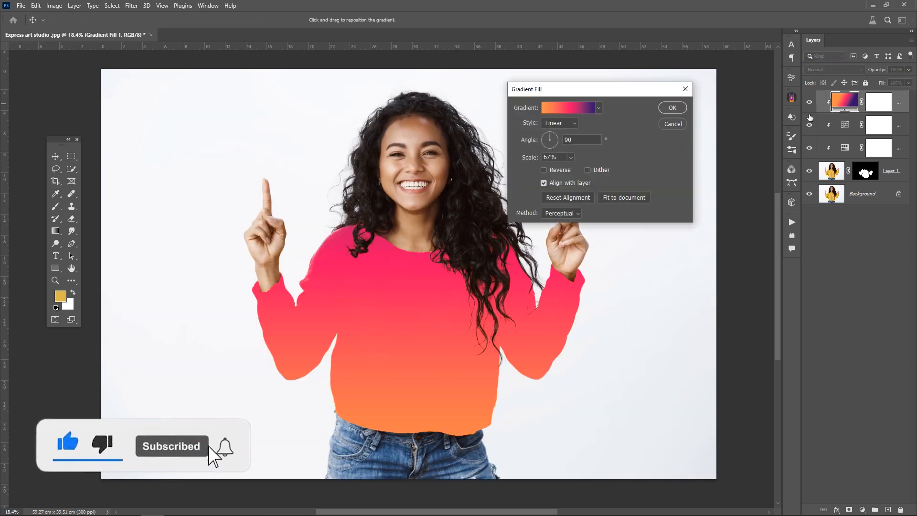
left_click(586, 112)
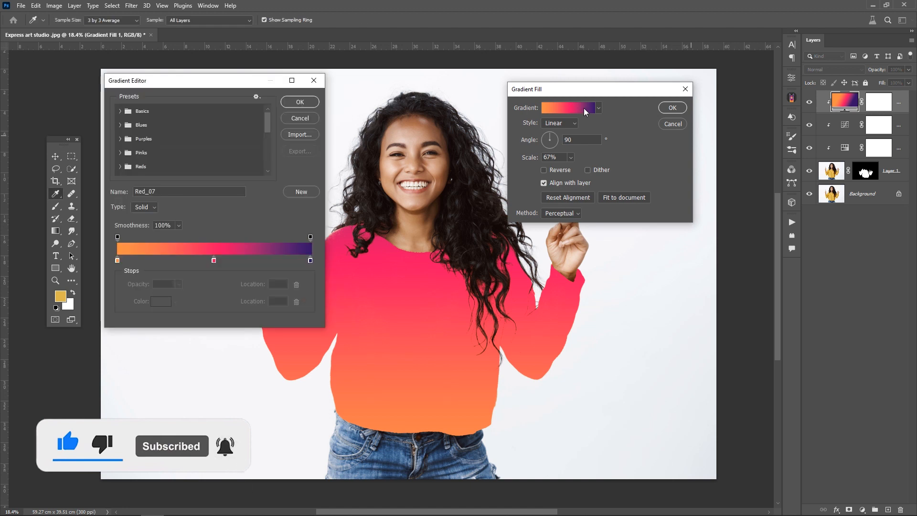
left_click_drag(271, 261, 239, 262)
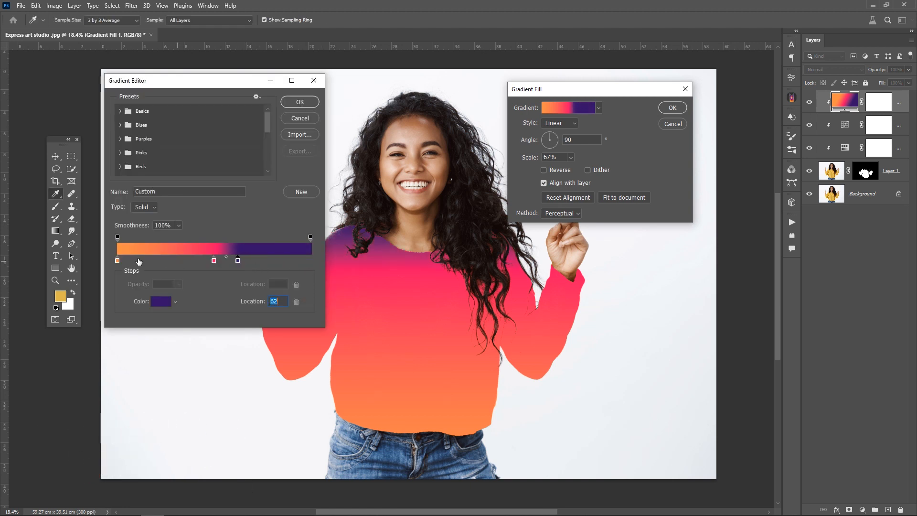
left_click_drag(117, 260, 193, 263)
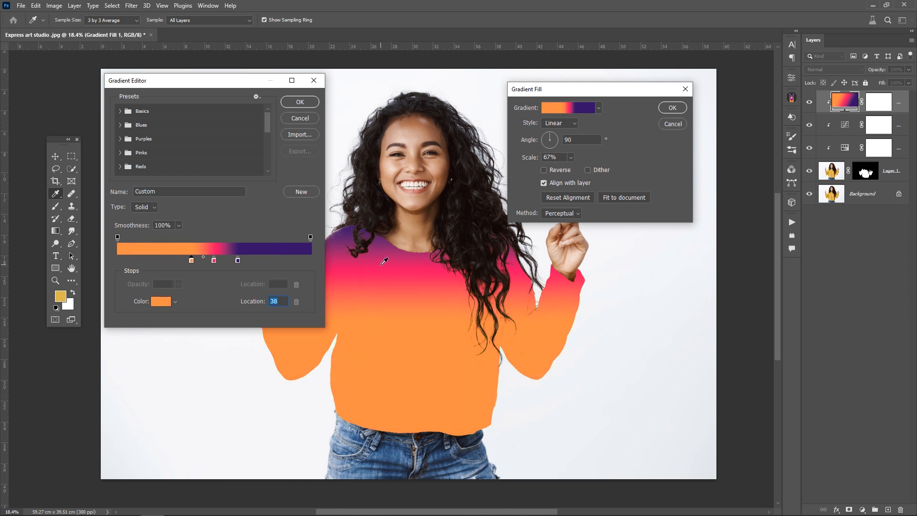
left_click(301, 104)
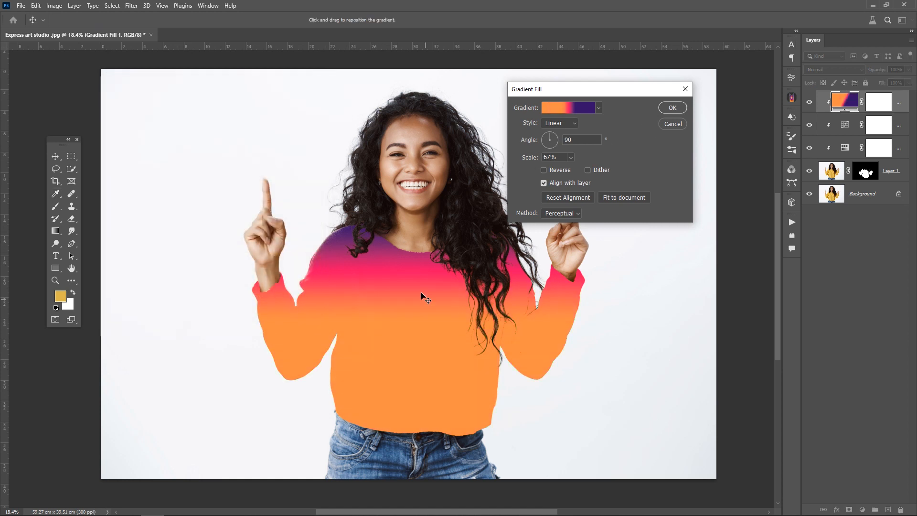
left_click_drag(415, 321, 415, 333)
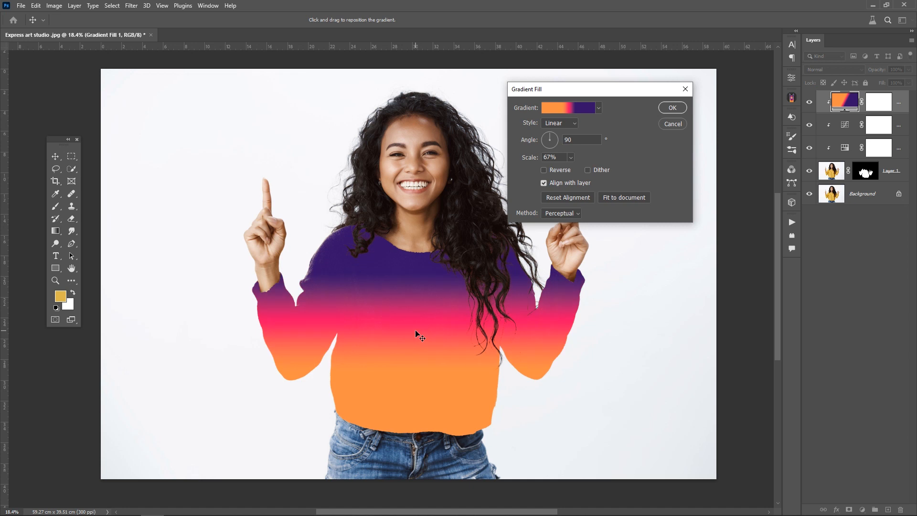
left_click(672, 108)
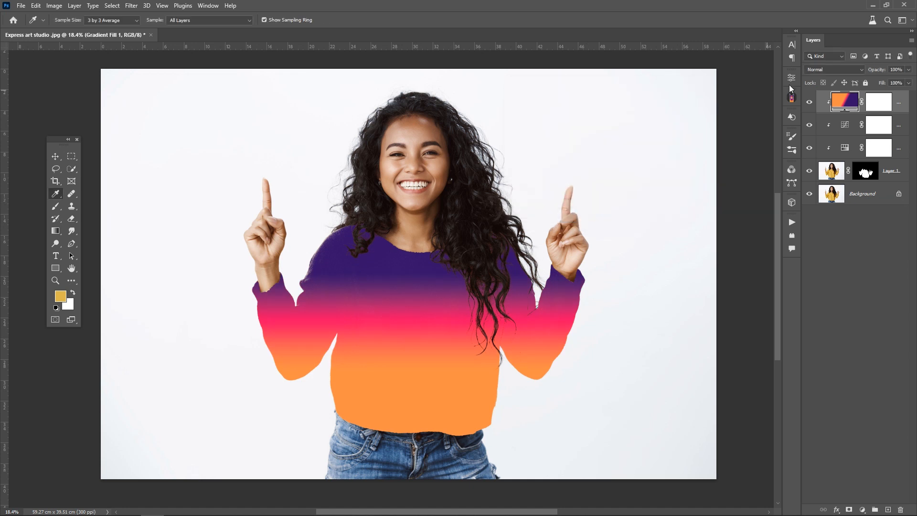
- Set the gradient layer's blend mode to Multiply and change its gradient style to Radial, repositioning it on the sweater
left_click(817, 71)
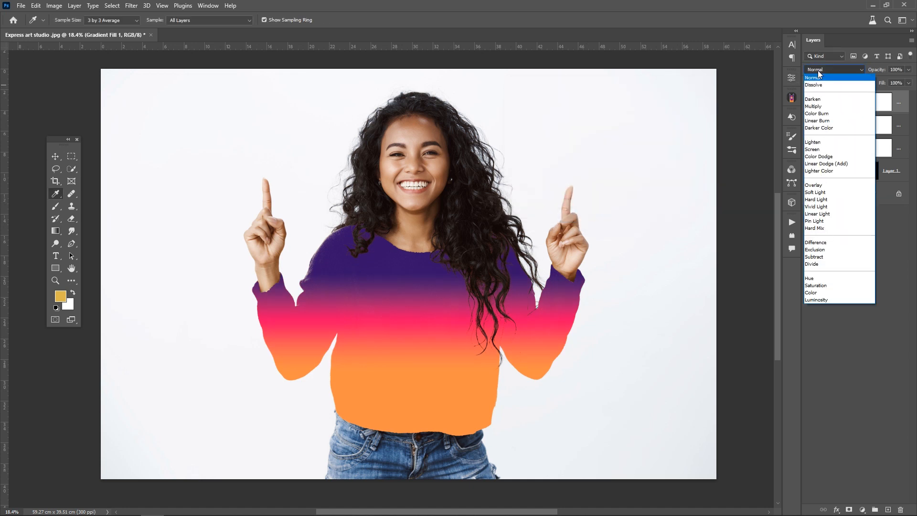
left_click(813, 106)
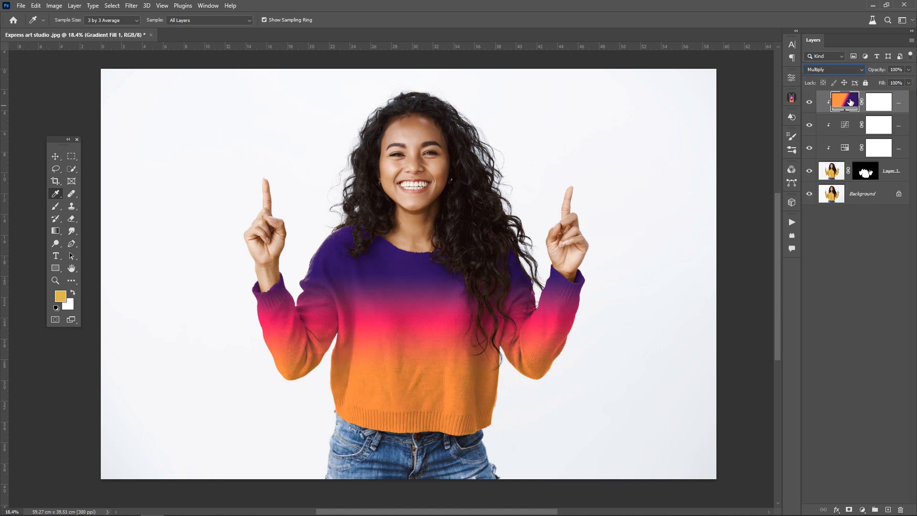
double_click(850, 102)
left_click(561, 124)
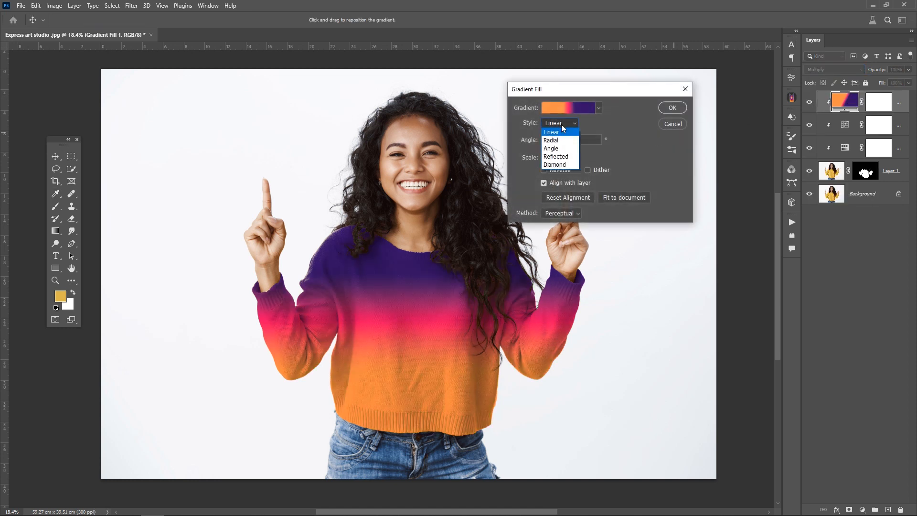
left_click(559, 137)
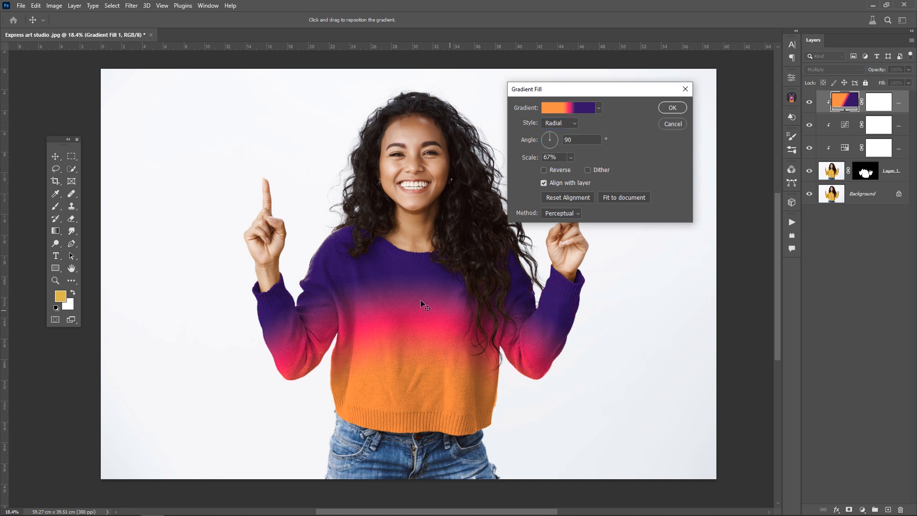
left_click_drag(420, 300, 406, 299)
mouse_move(435, 326)
left_mouse_down()
mouse_move(464, 355)
mouse_move(454, 449)
mouse_move(429, 311)
mouse_move(431, 333)
left_mouse_up()
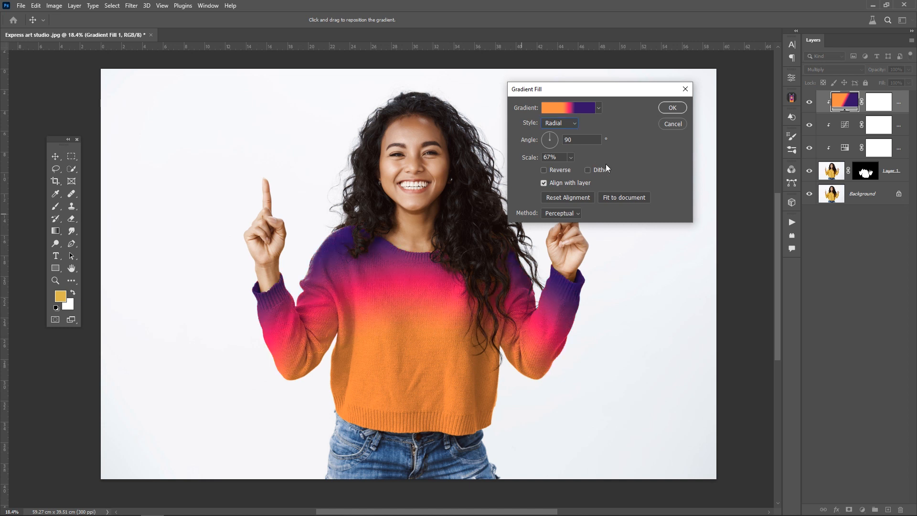
left_click(660, 110)
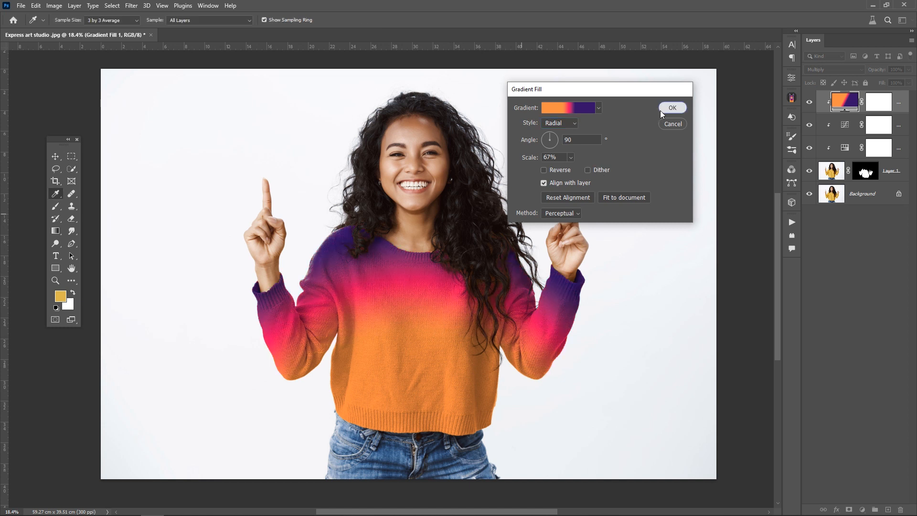
- Add a clipped Curves adjustment above the gradient and brighten the sweater's midtones with the targeted adjustment tool
left_click(862, 509)
left_click(863, 388)
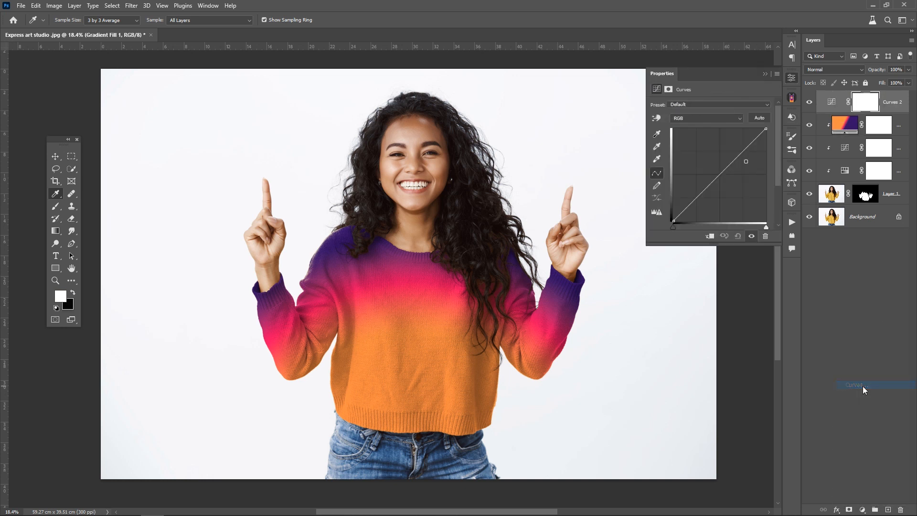
left_click(658, 118)
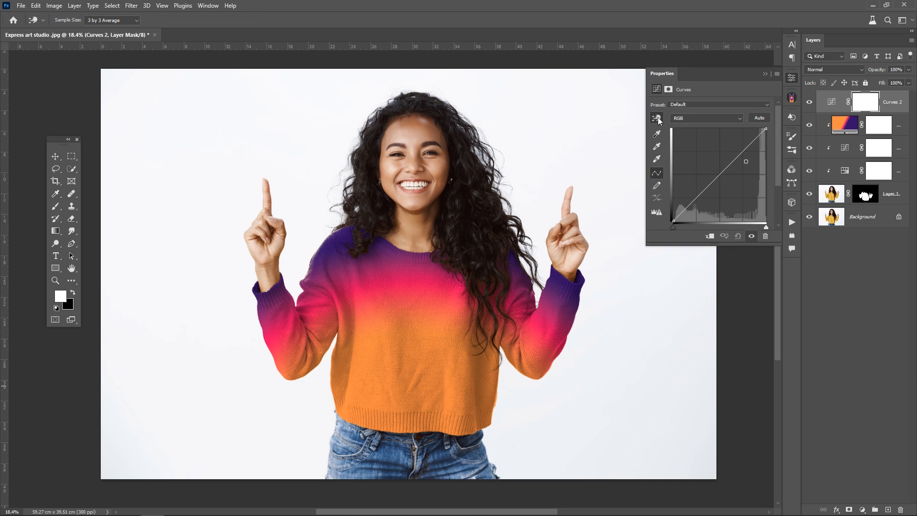
left_click(710, 236)
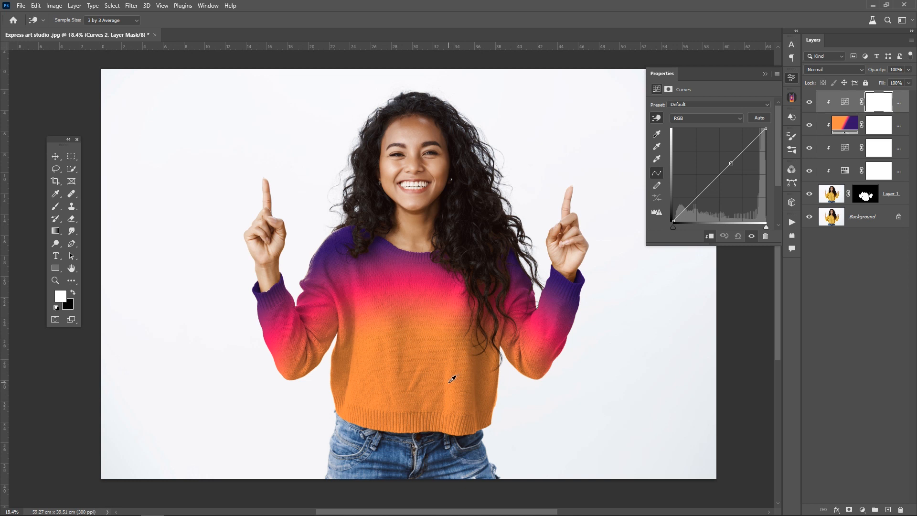
left_click_drag(452, 379, 452, 376)
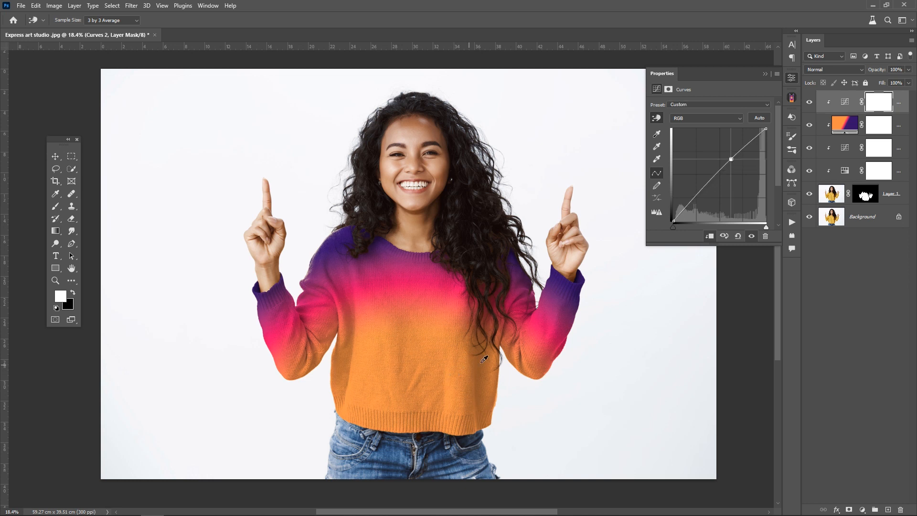
left_click_drag(521, 356, 522, 364)
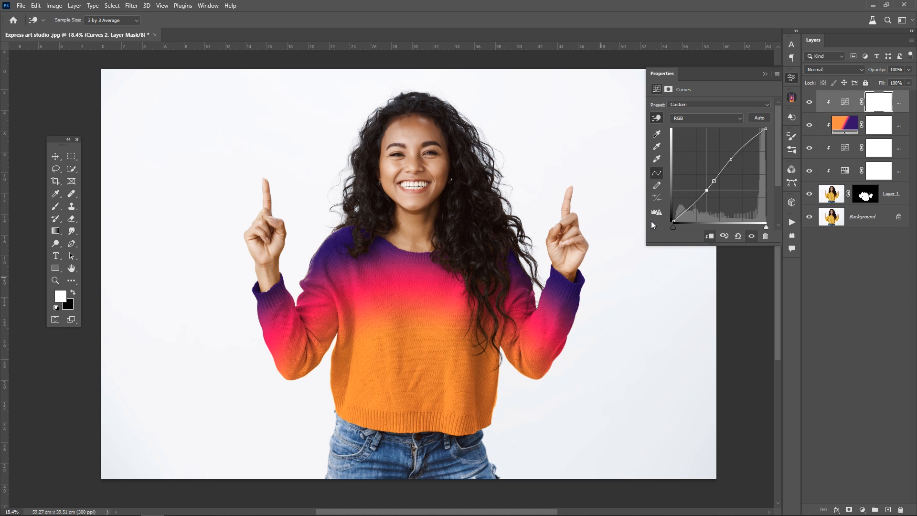
left_click(764, 74)
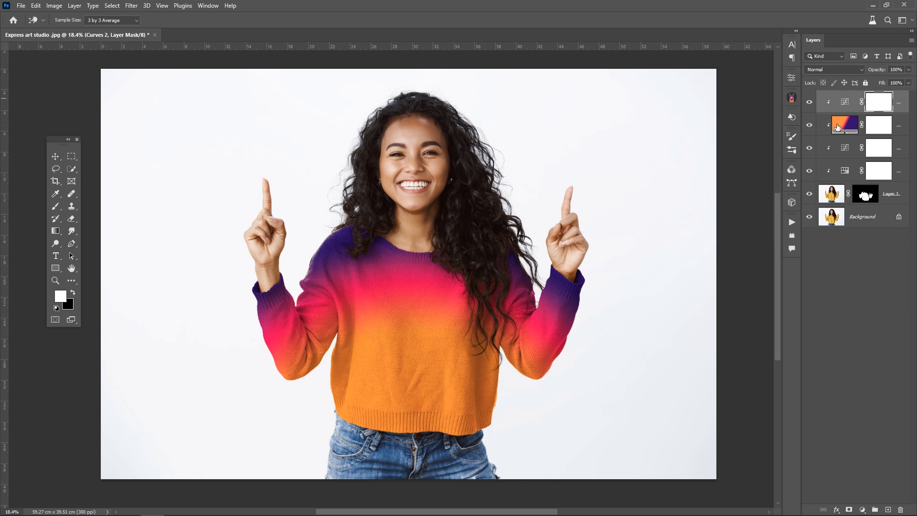
left_click(837, 126)
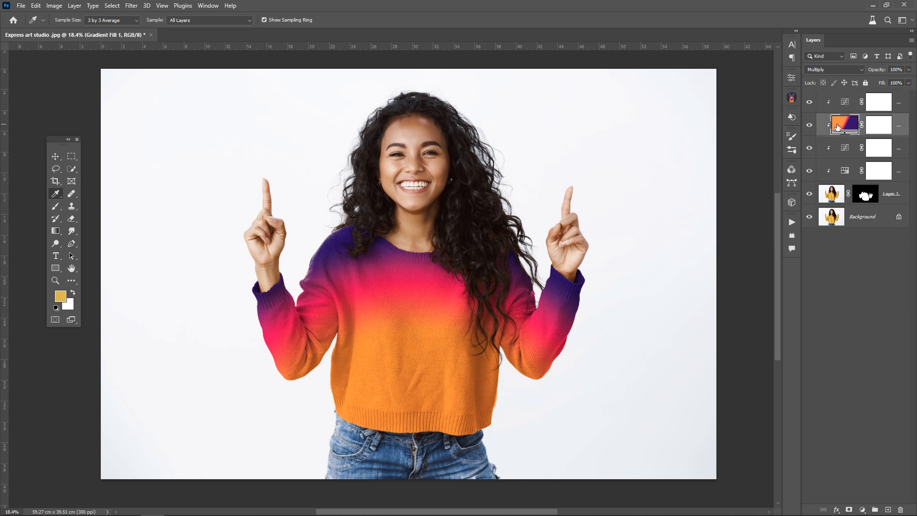
- Switch the gradient fill to the Green_16 preset from the Greens group, moving its yellow stop to location 67 and its green stop inward
double_click(837, 127)
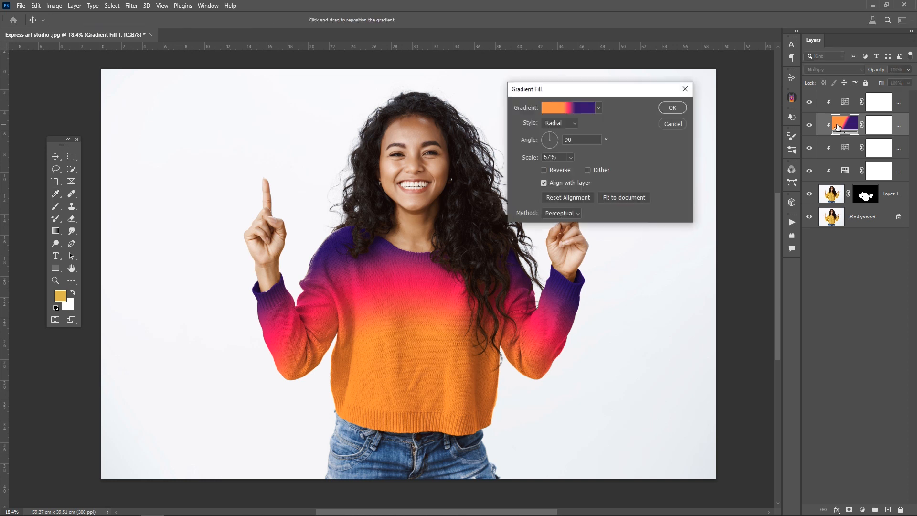
left_click(579, 110)
scroll(268, 126, "down", 5)
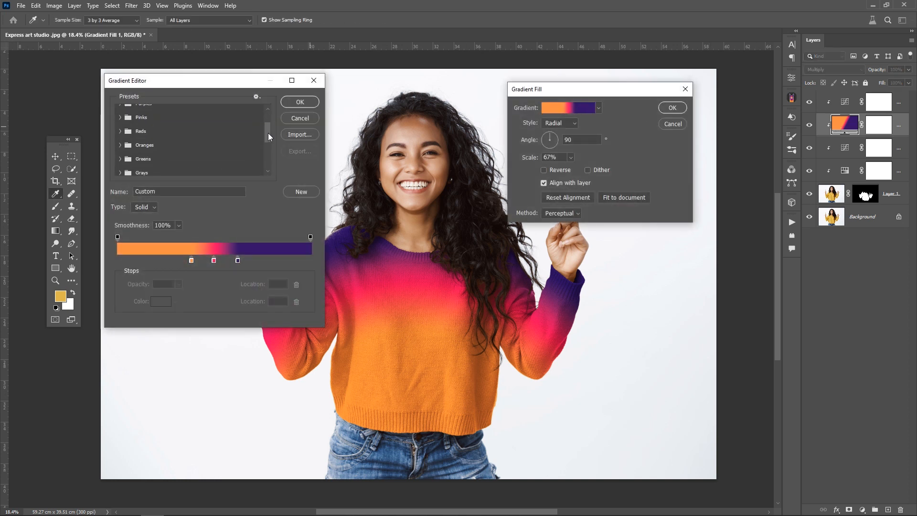
left_click(122, 123)
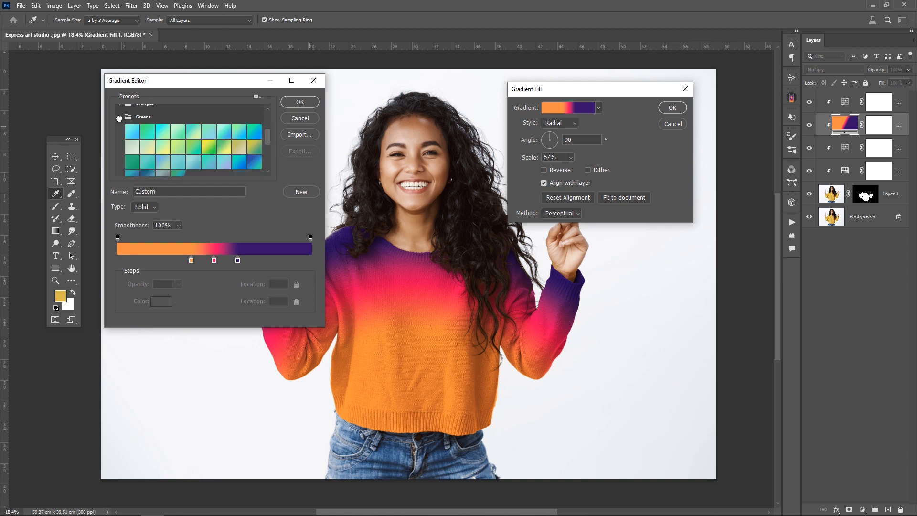
left_click(225, 149)
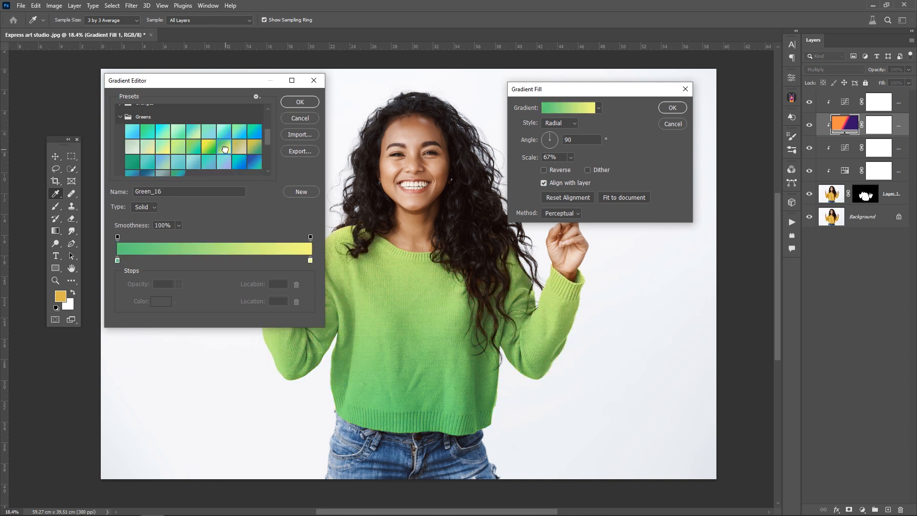
left_click(304, 261)
left_click_drag(301, 260, 247, 261)
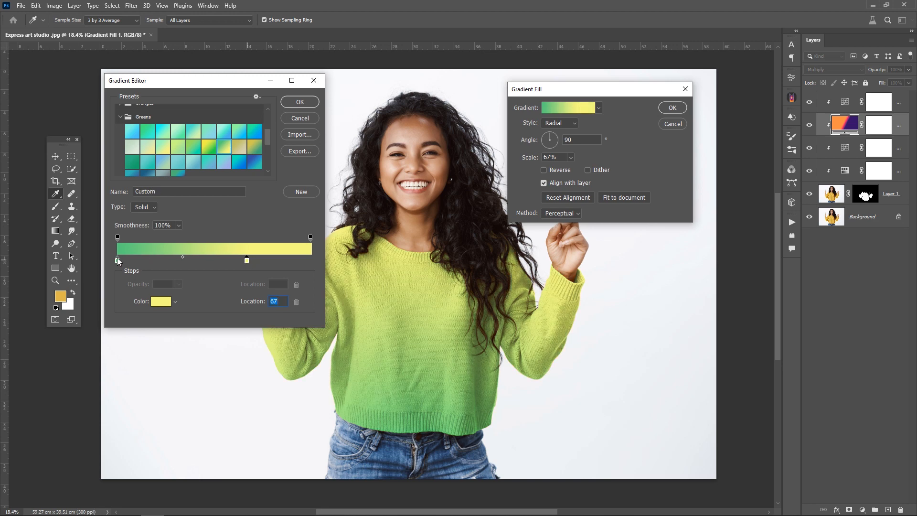
left_click_drag(119, 261, 226, 263)
left_click(299, 103)
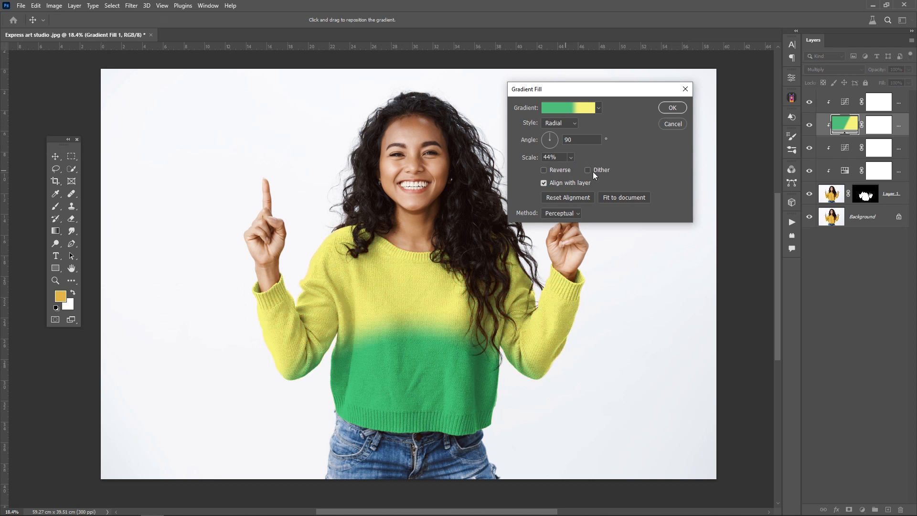
- Turn on dither, reposition the gradient on the sweater and set its scale to 66%
left_click(592, 171)
left_click_drag(427, 360, 251, 232)
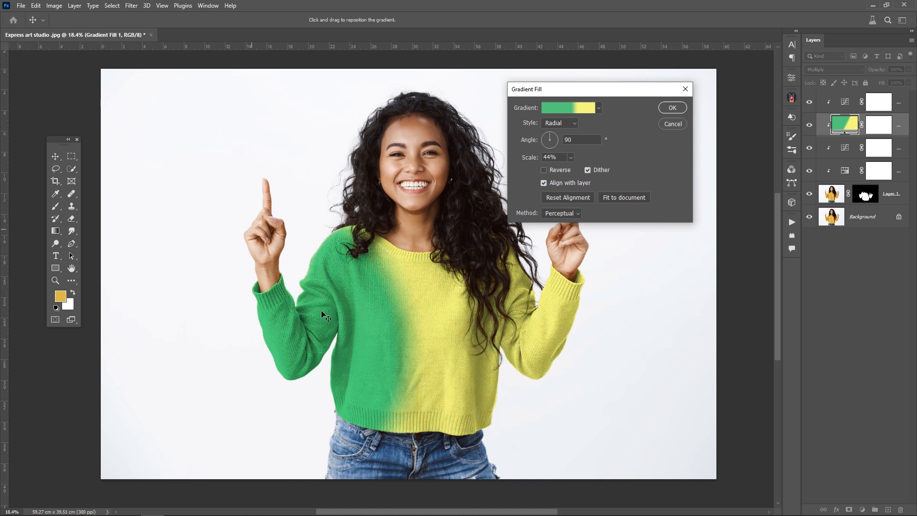
left_click_drag(322, 313, 420, 421)
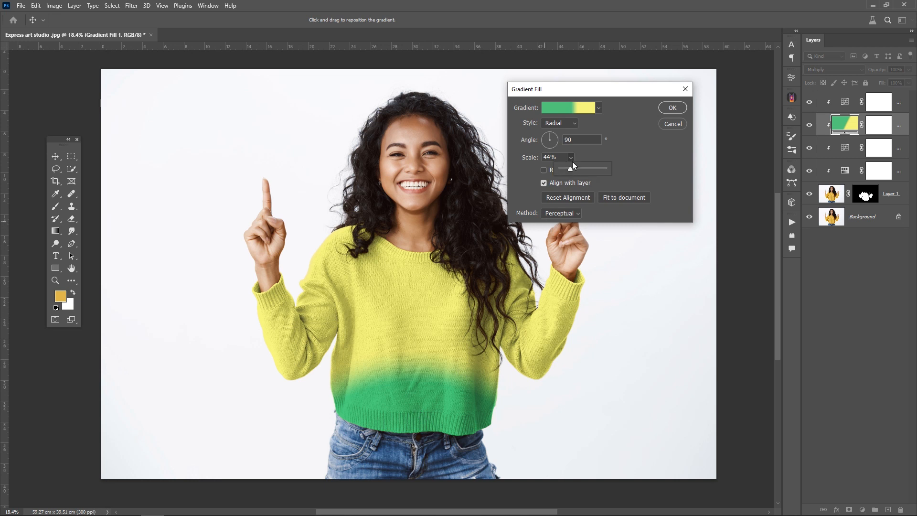
left_click_drag(572, 167, 575, 169)
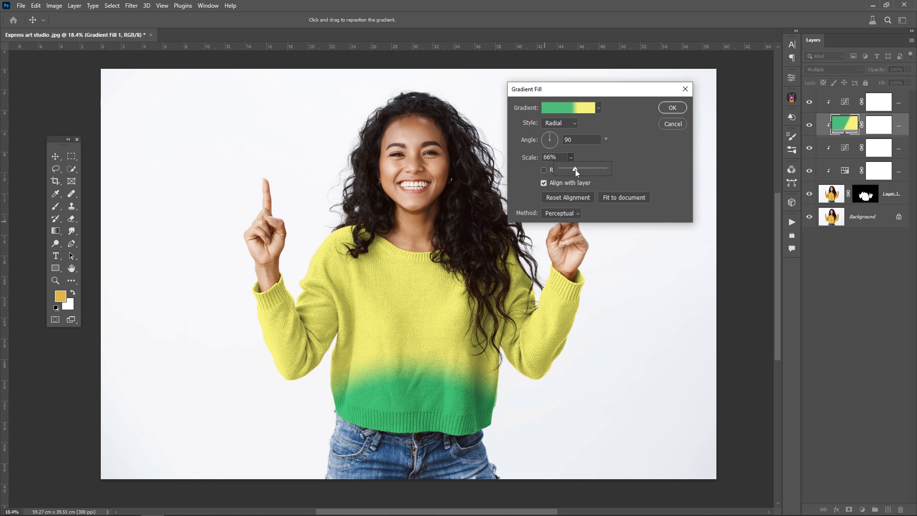
left_click(670, 110)
left_click(671, 109)
- Hide the green gradient recolor layers by sweeping across their visibility toggles
left_click(822, 102)
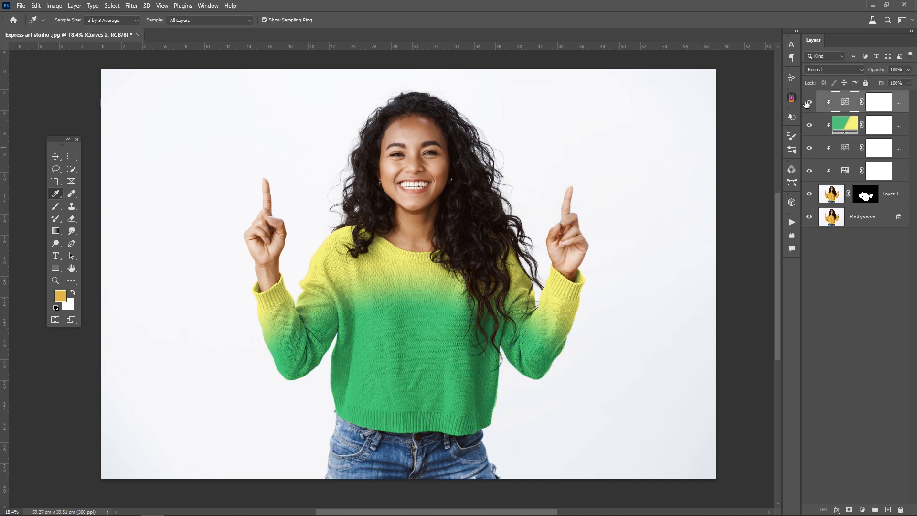
left_click_drag(808, 102, 807, 167)
left_click_drag(809, 102, 812, 173)
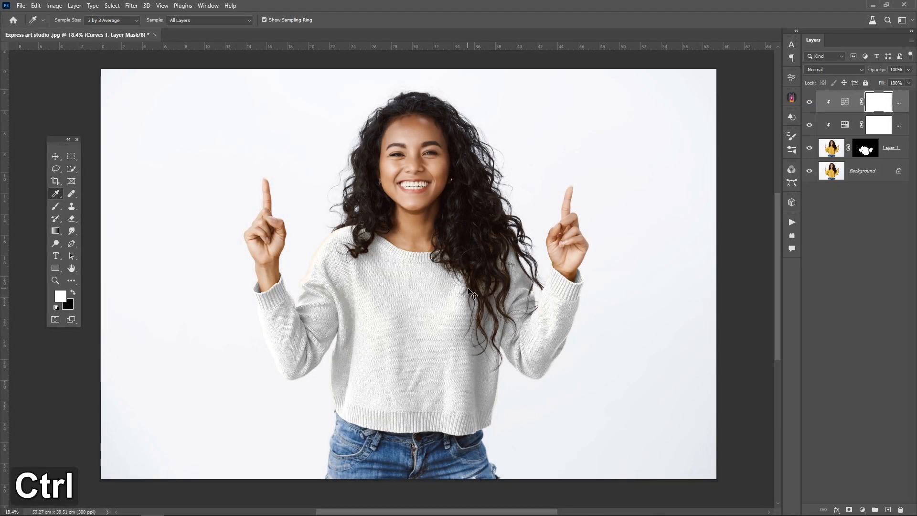
- Paste the blue and orange pattern image and enlarge it with Free Transform to cover the sweater
key("ctrl+v")
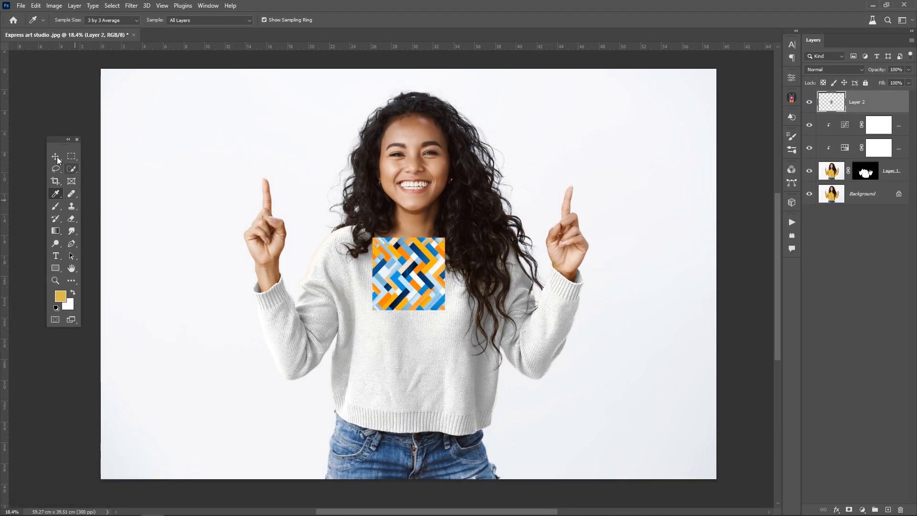
left_click(56, 157)
key("ctrl+t")
left_click_drag(409, 237, 420, 105)
left_click_drag(480, 187, 490, 207)
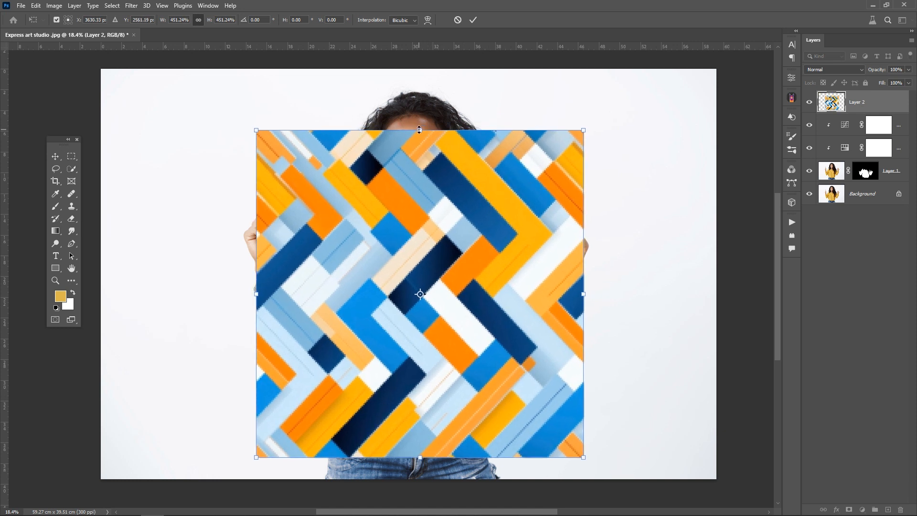
left_click_drag(420, 129, 420, 119)
key("Return")
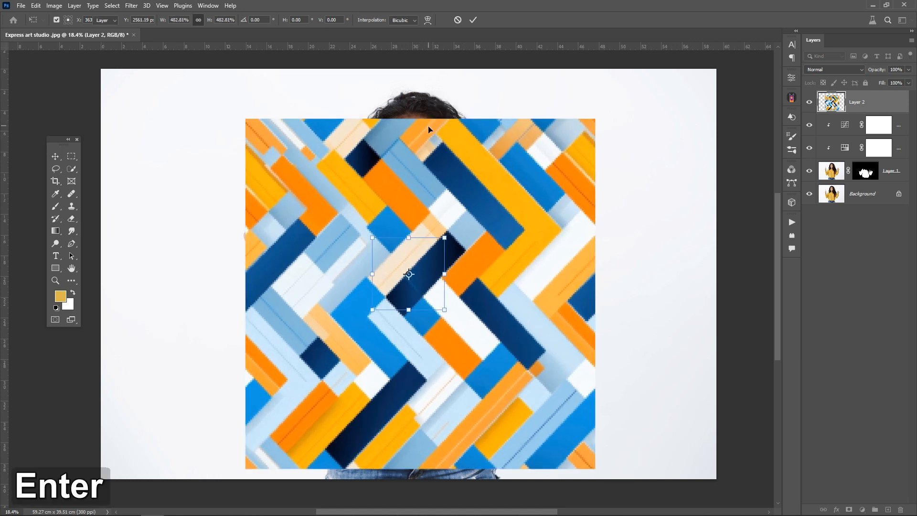
- Clip the pattern layer to the sweater layer and set its blend mode to Multiply
left_click(831, 113, "alt")
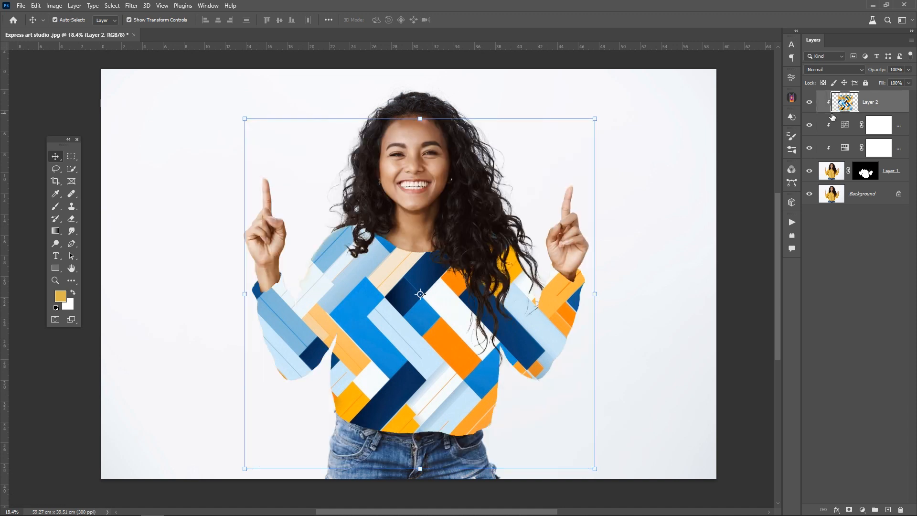
left_click(833, 72)
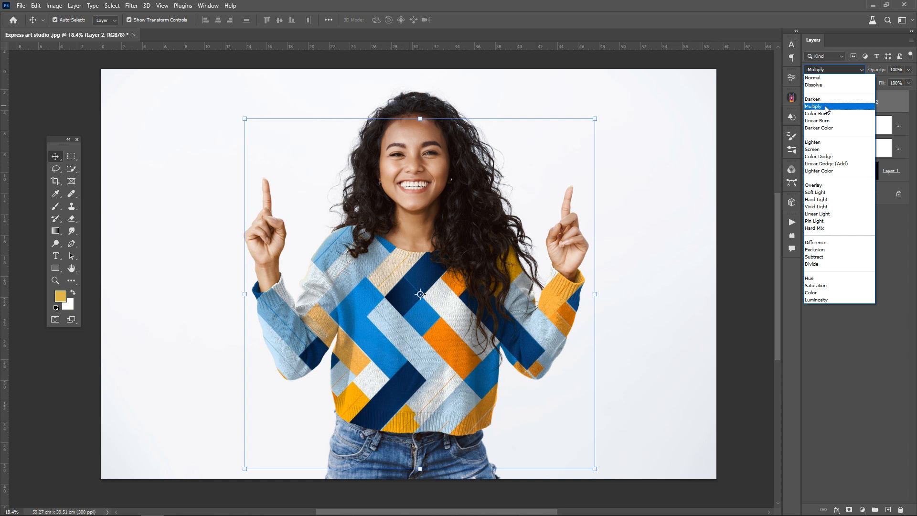
left_click(826, 107)
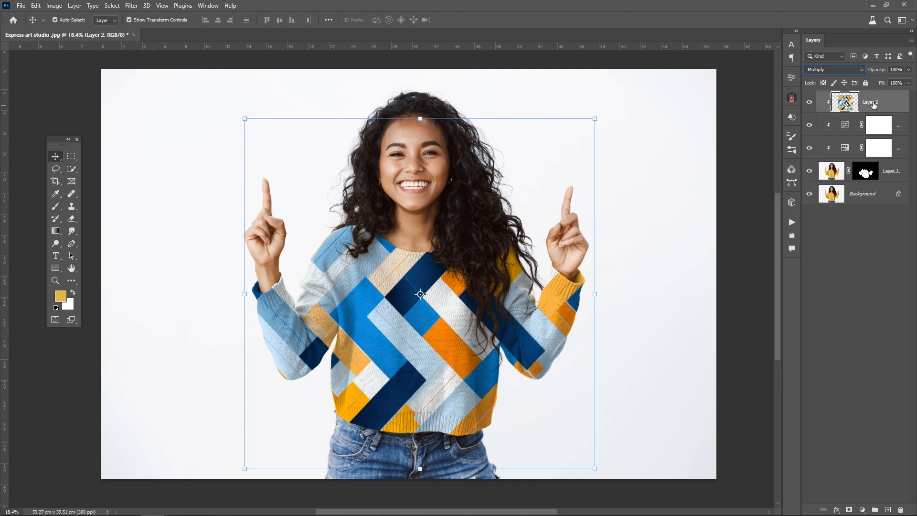
- Resize the clipped pattern to fit the sweater, about 98% wide and 79% high
left_click_drag(420, 119, 415, 168)
left_click_drag(429, 471, 428, 447)
left_click_drag(595, 311, 587, 313)
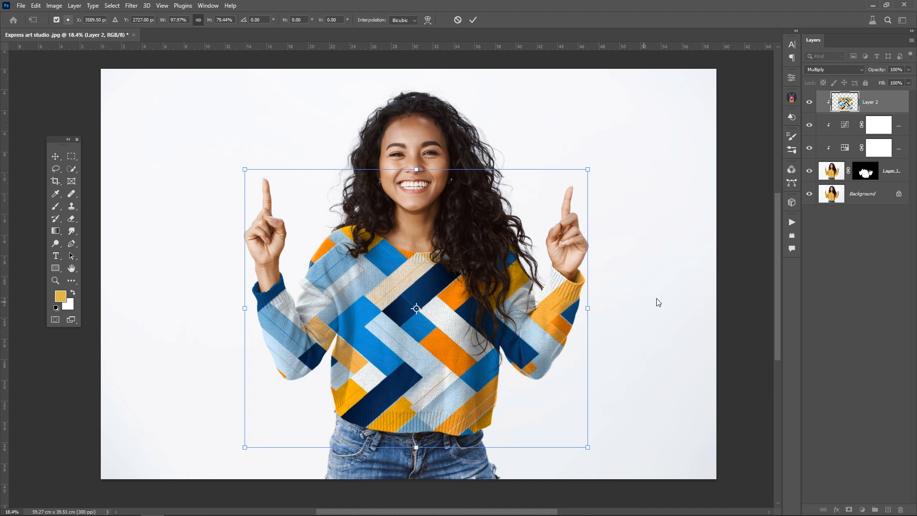
key("Return")
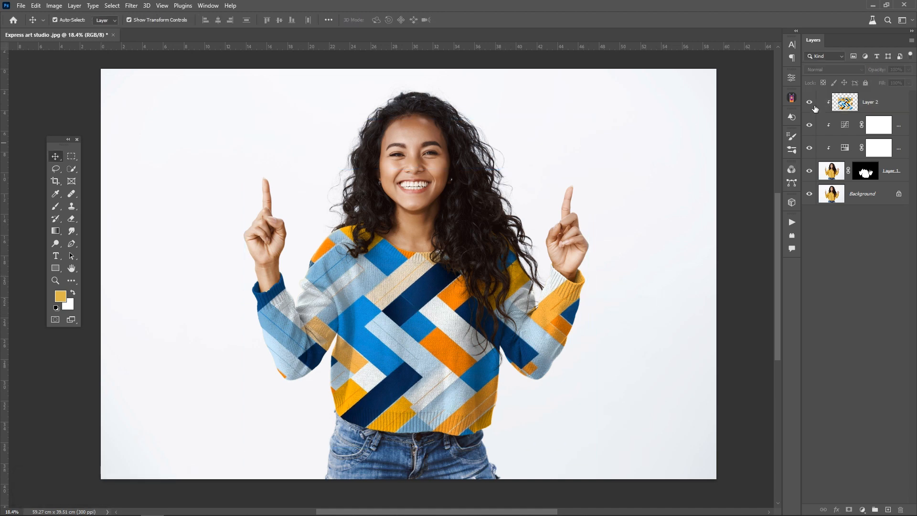
- Hide the pattern and recolor layers to compare with the original yellow sweater
left_click_drag(810, 101, 809, 149)
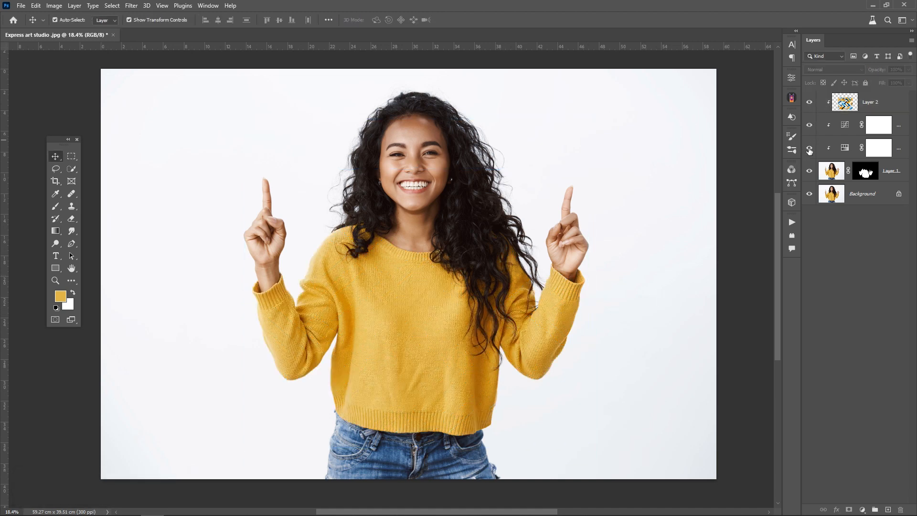